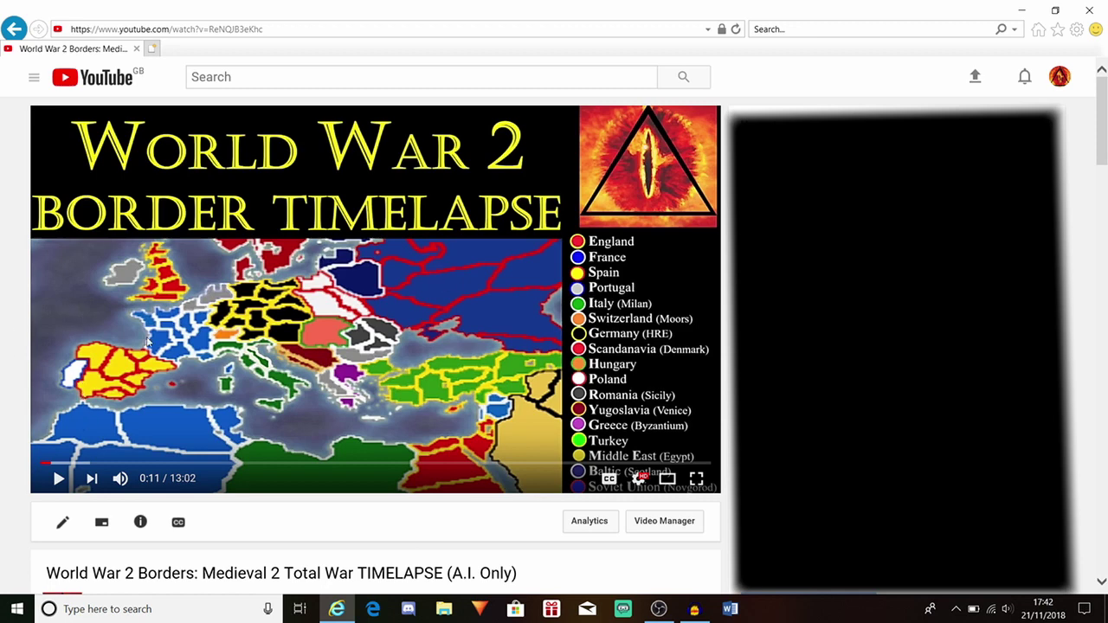
- Open the mod's Google Drive link from the video description and close the YouTube page
scroll(86, 249, "down", 1)
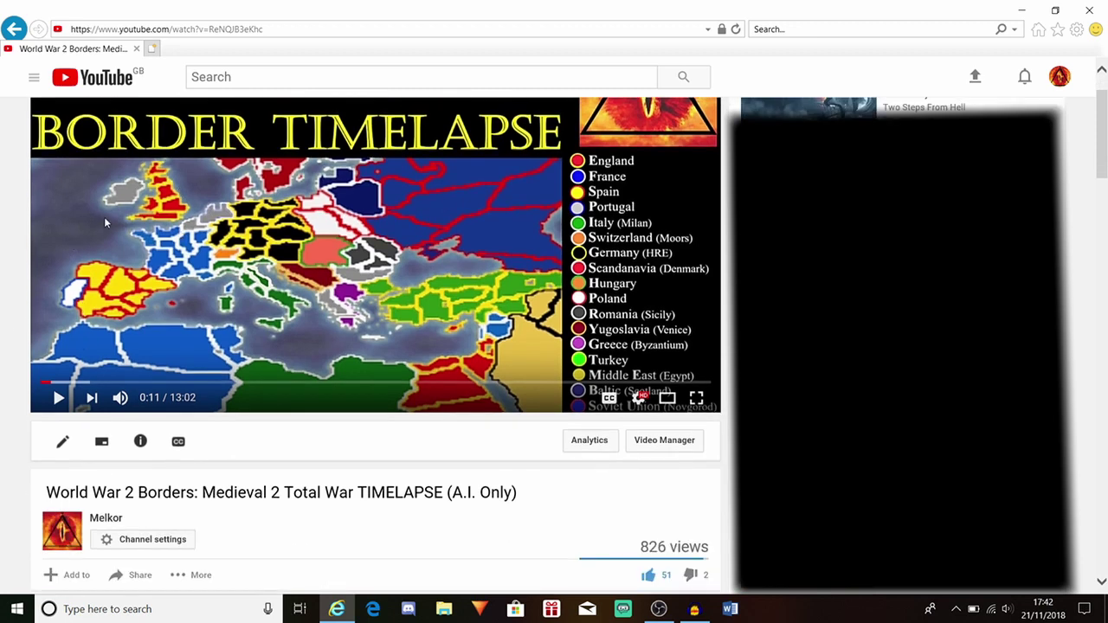
scroll(104, 224, "up", 1)
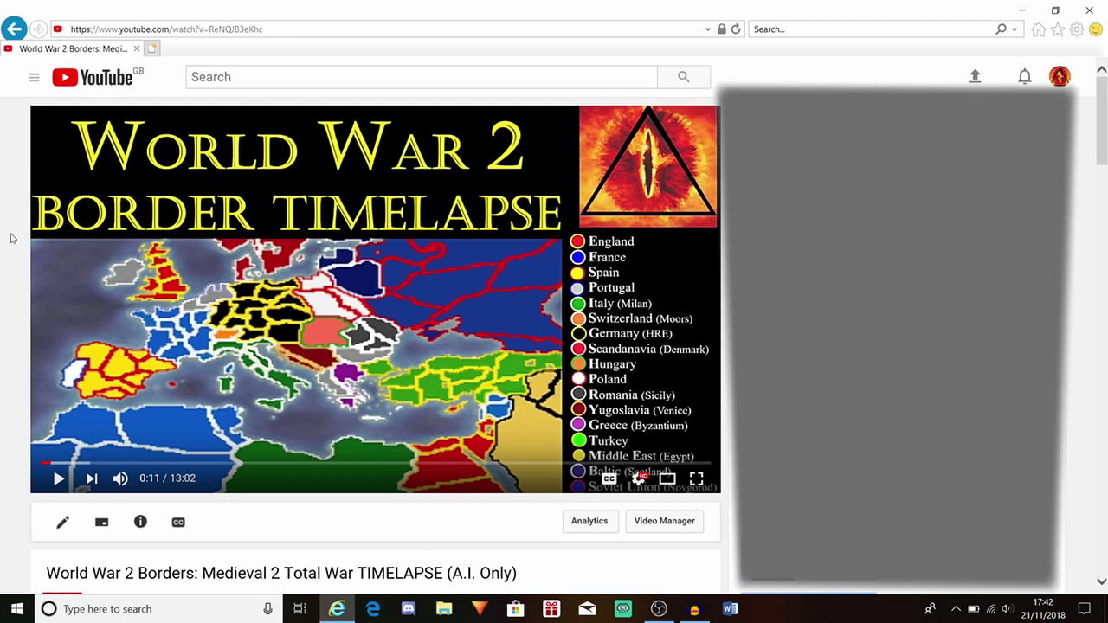
scroll(40, 225, "down", 3)
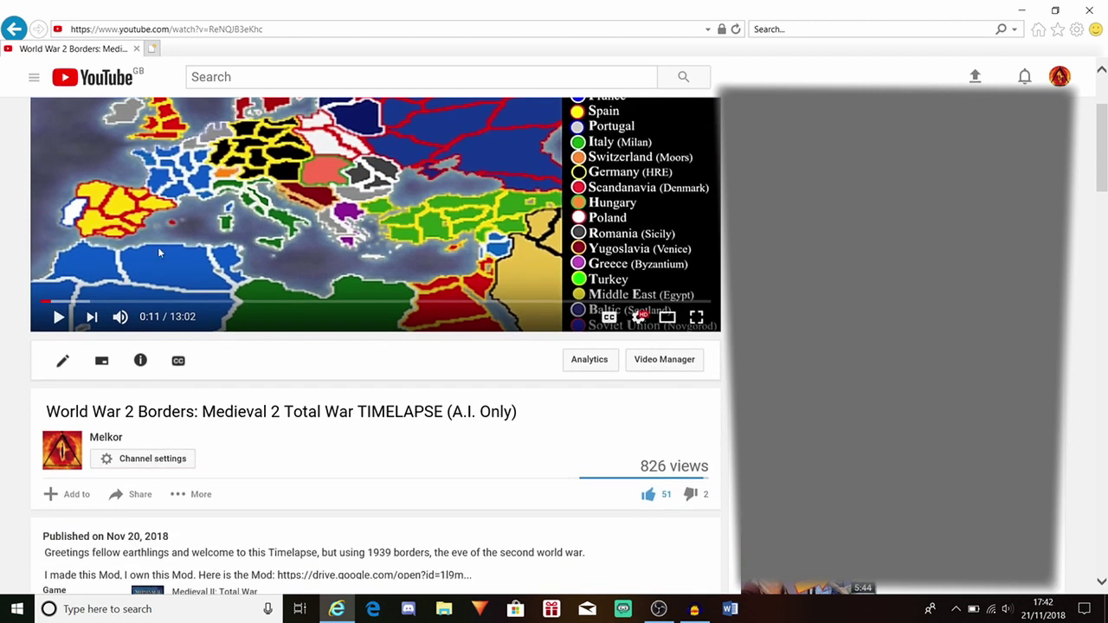
scroll(157, 247, "up", 3)
scroll(365, 274, "down", 3)
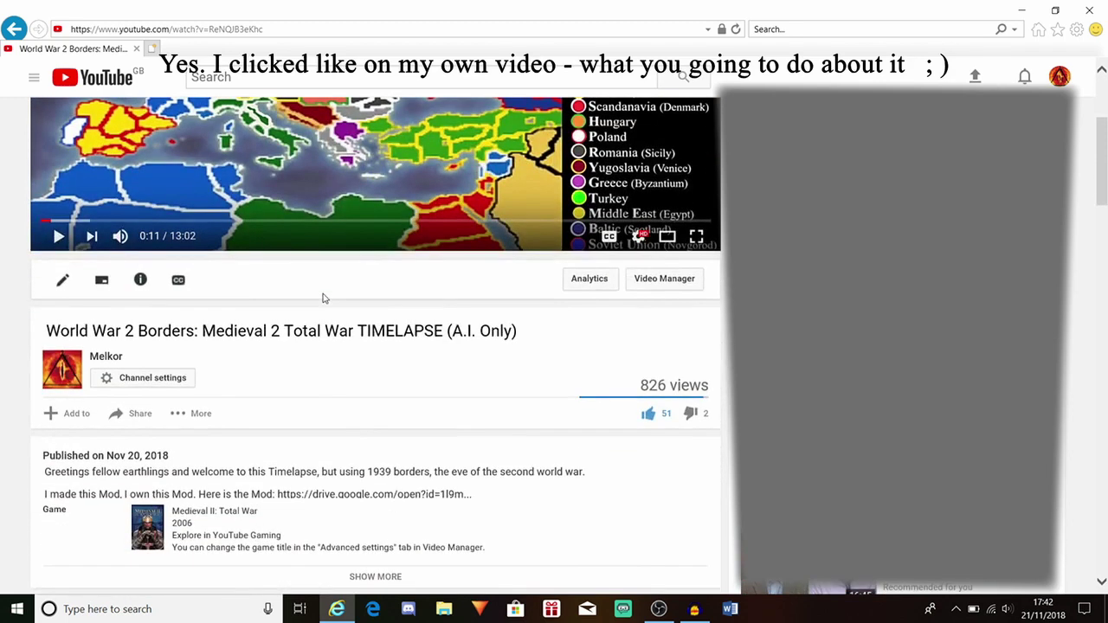
scroll(321, 299, "down", 3)
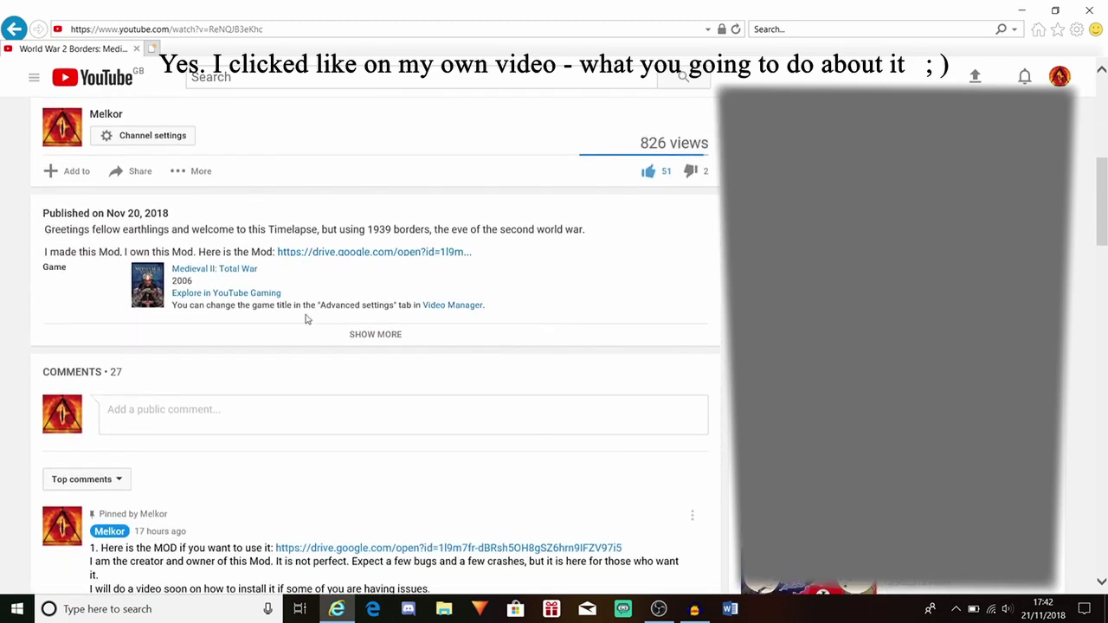
left_click(329, 253)
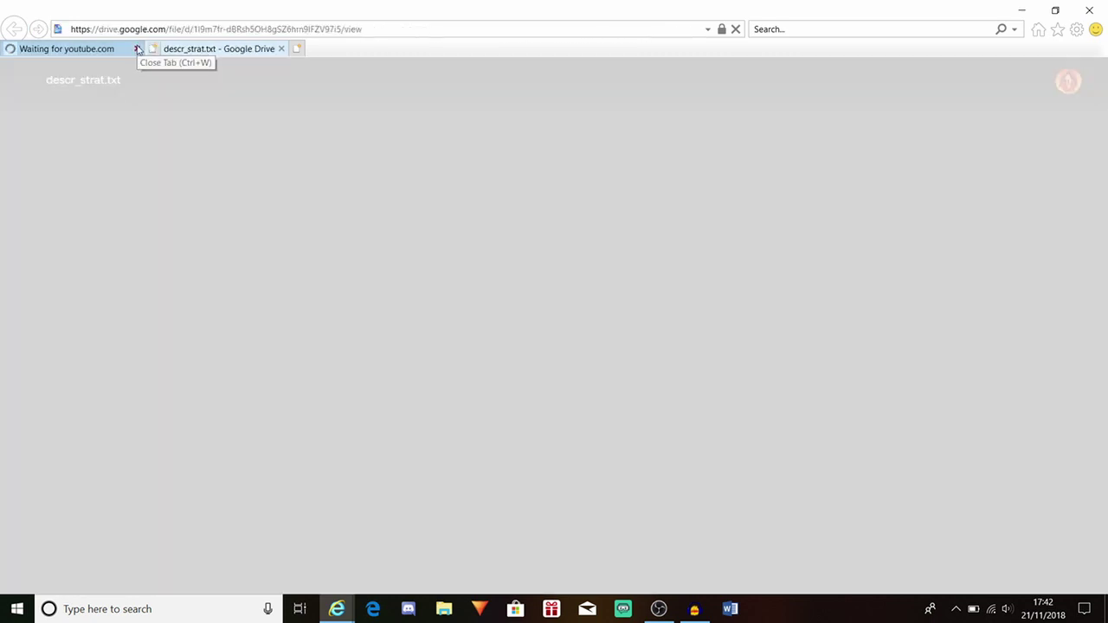
left_click(137, 48)
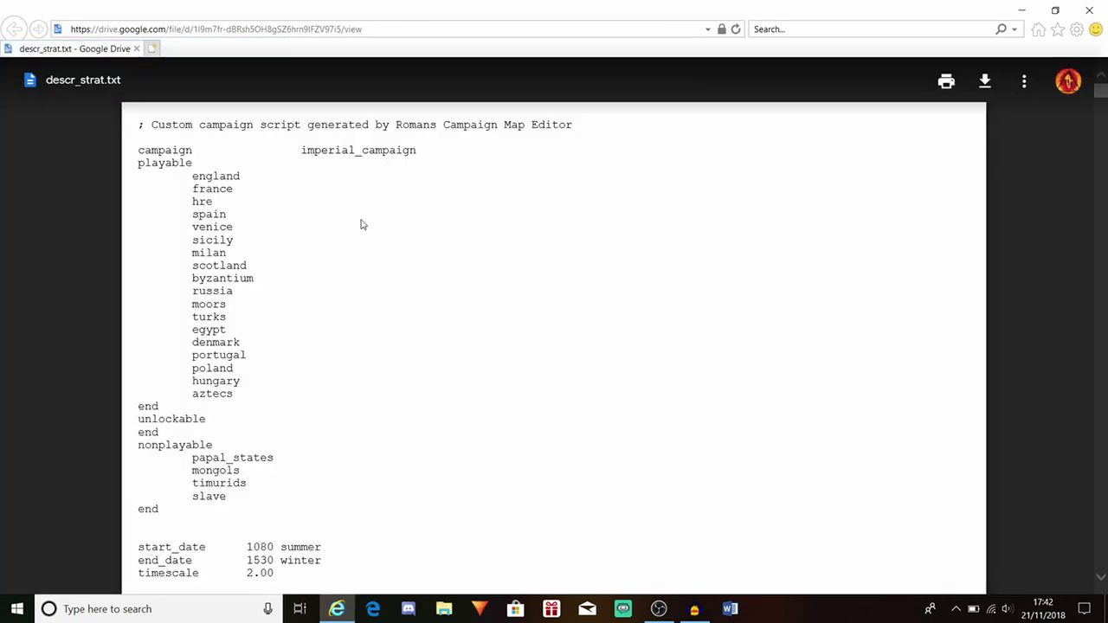
- Look through the preview of descr_strat.txt, covering the faction lists, the campaign dates and the resource entries
scroll(314, 265, "down", 3)
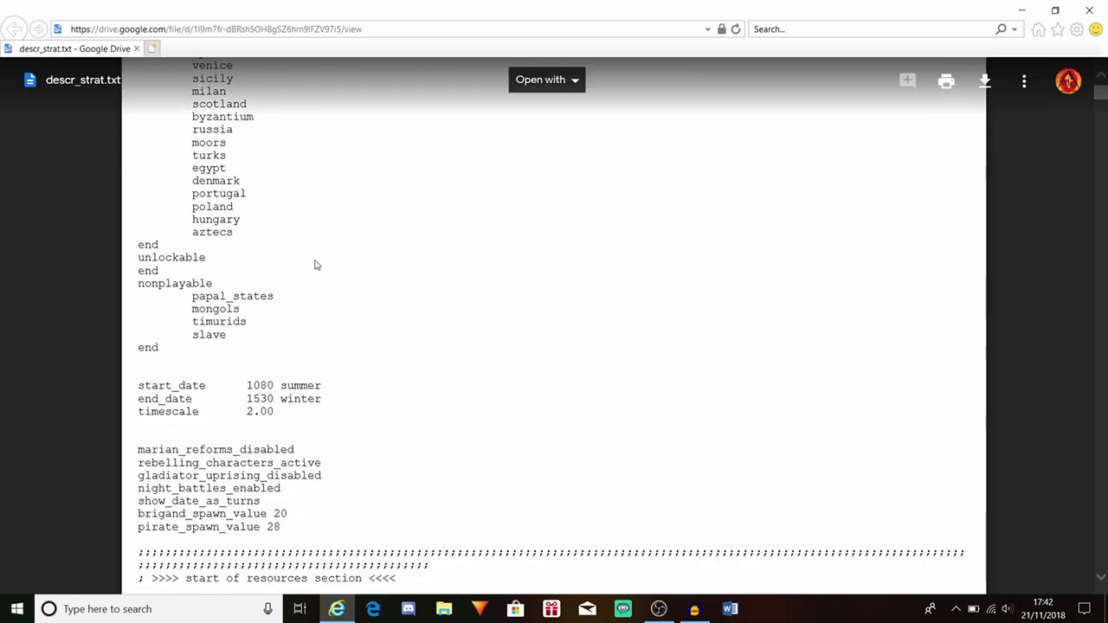
scroll(346, 192, "up", 3)
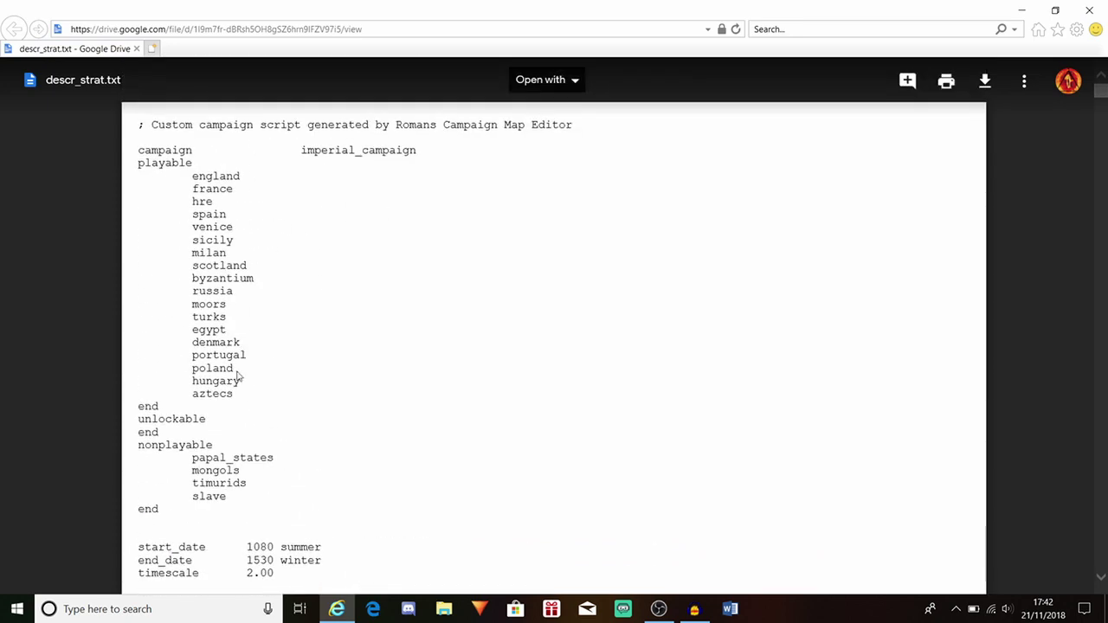
scroll(242, 372, "down", 15)
scroll(335, 287, "down", 17)
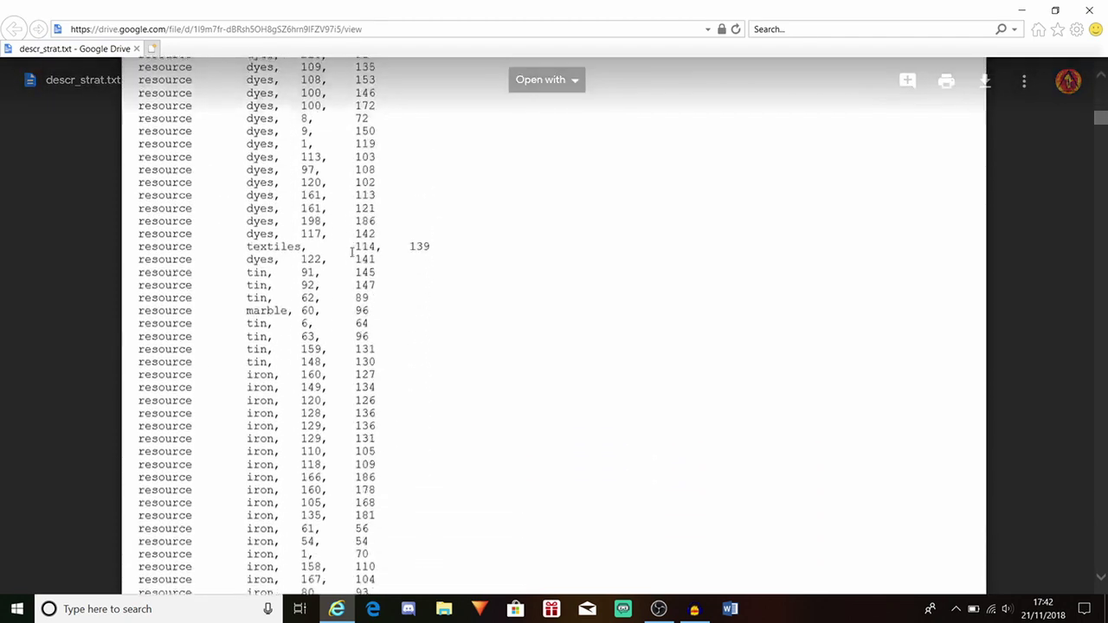
scroll(353, 251, "up", 8)
scroll(353, 253, "up", 15)
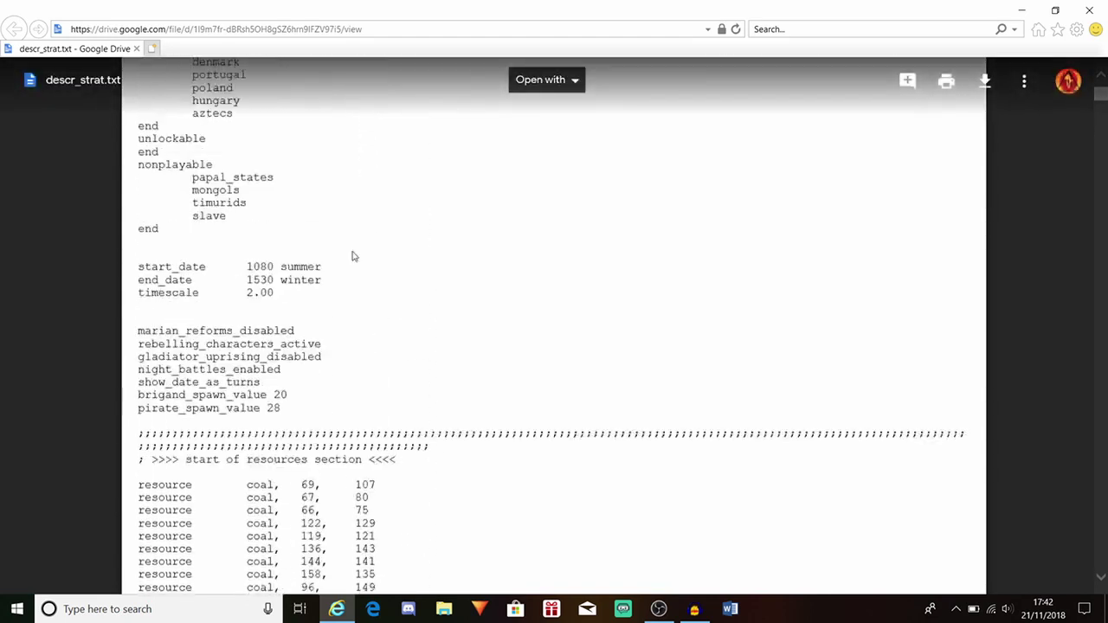
scroll(353, 257, "up", 2)
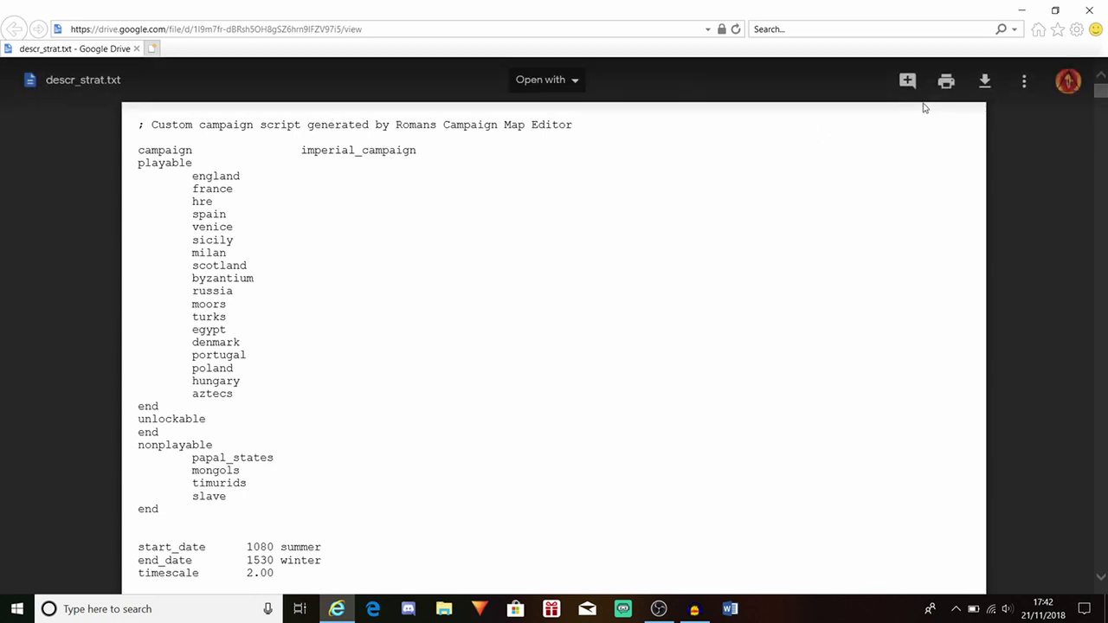
- Download descr_strat.txt from Google Drive, save it to the computer and dismiss the download notification
left_click(985, 84)
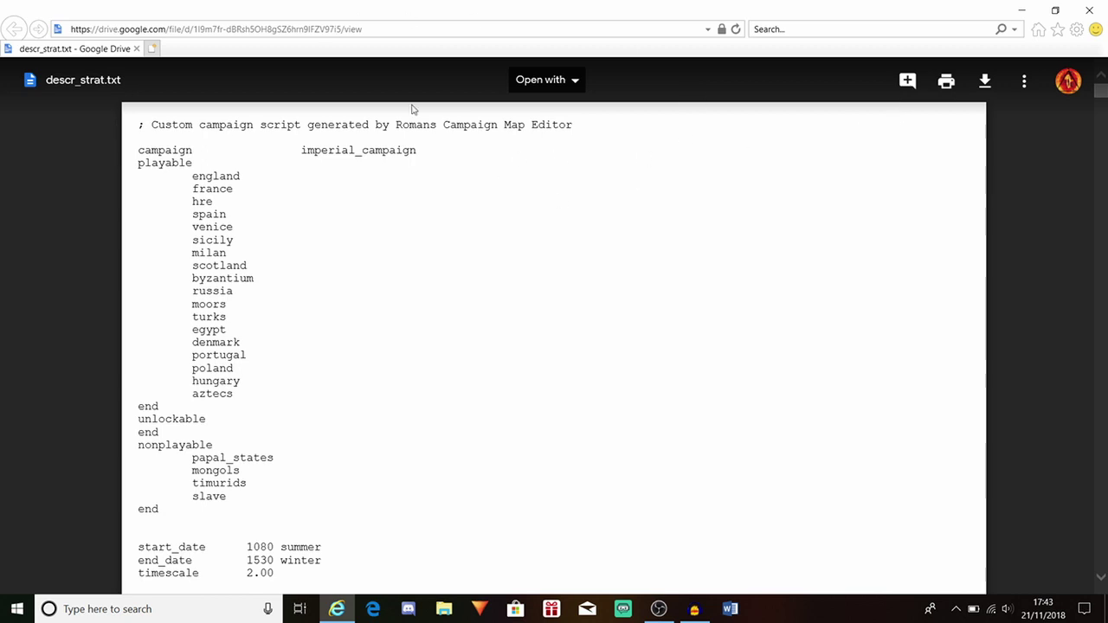
right_click(697, 198)
left_click(636, 214)
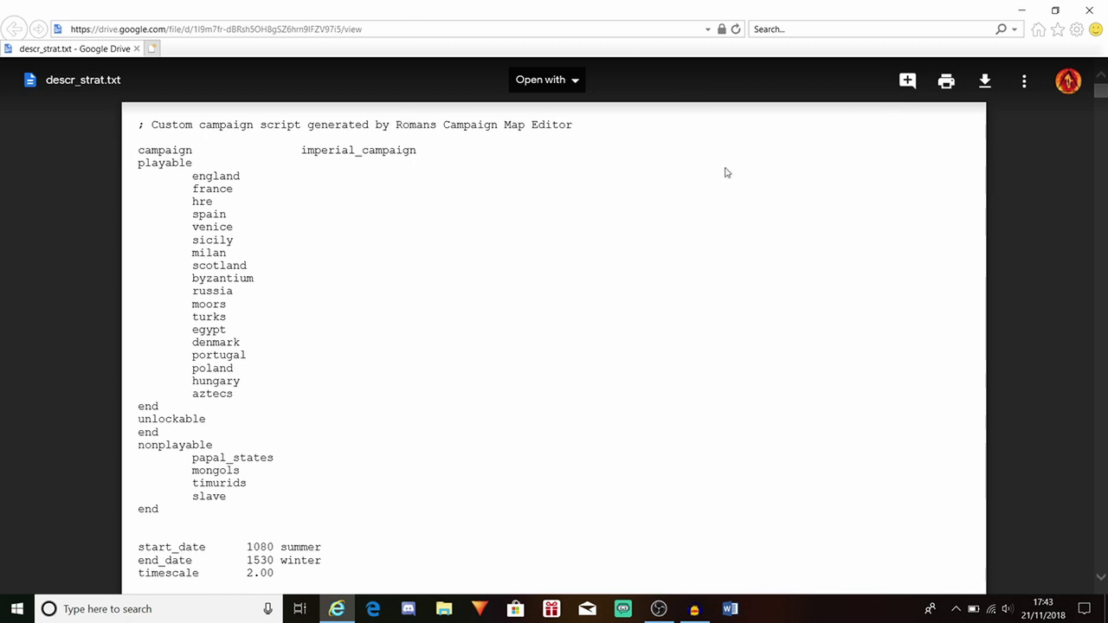
left_click(981, 82)
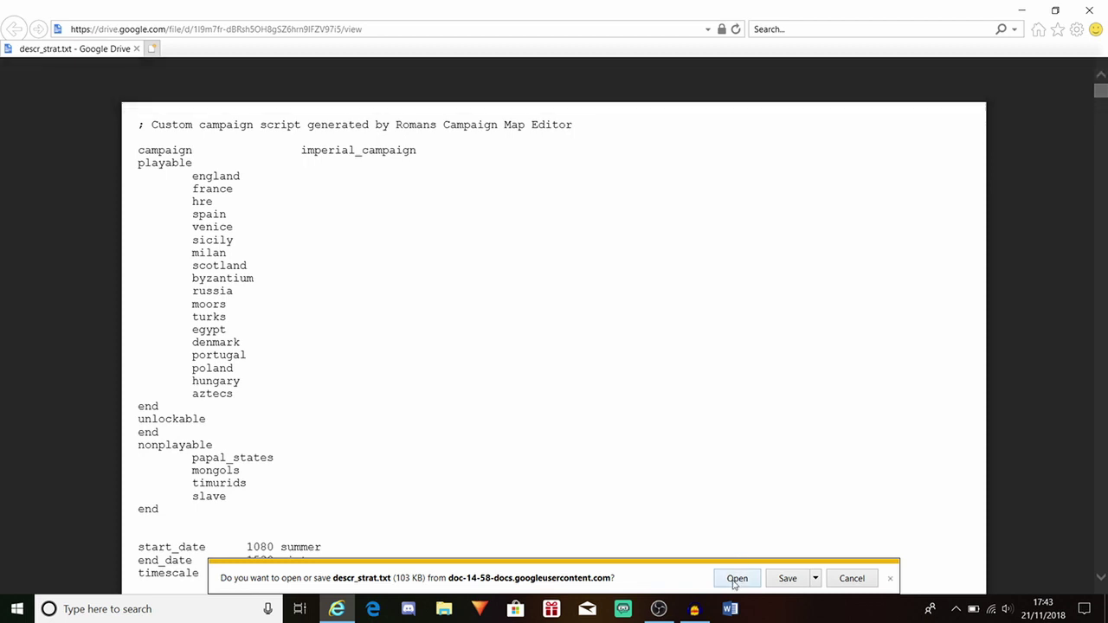
left_click(785, 579)
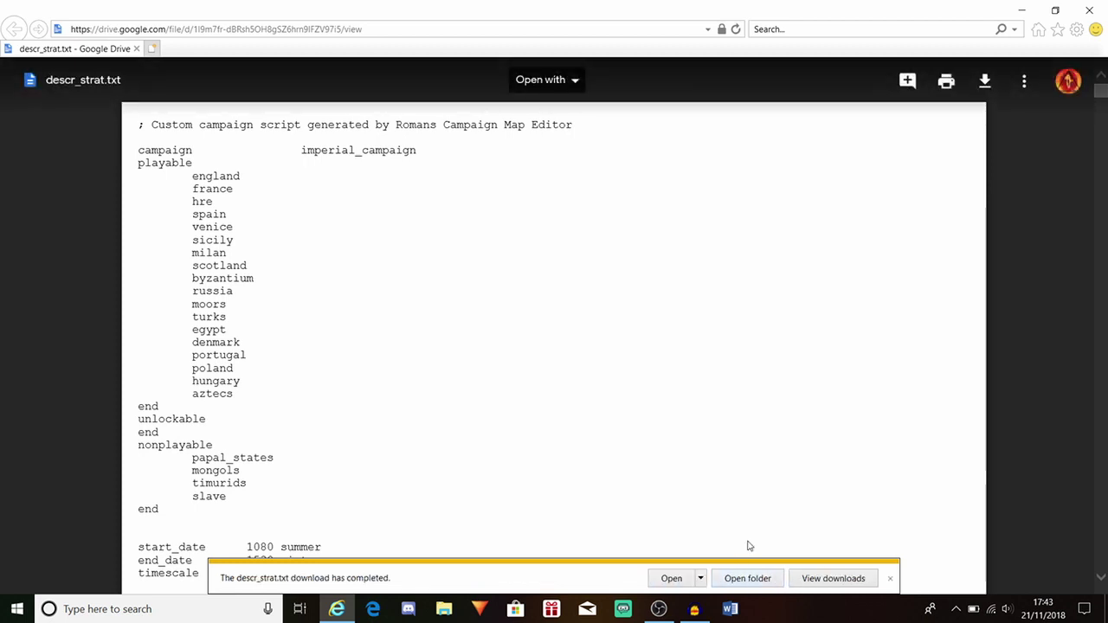
left_click(889, 578)
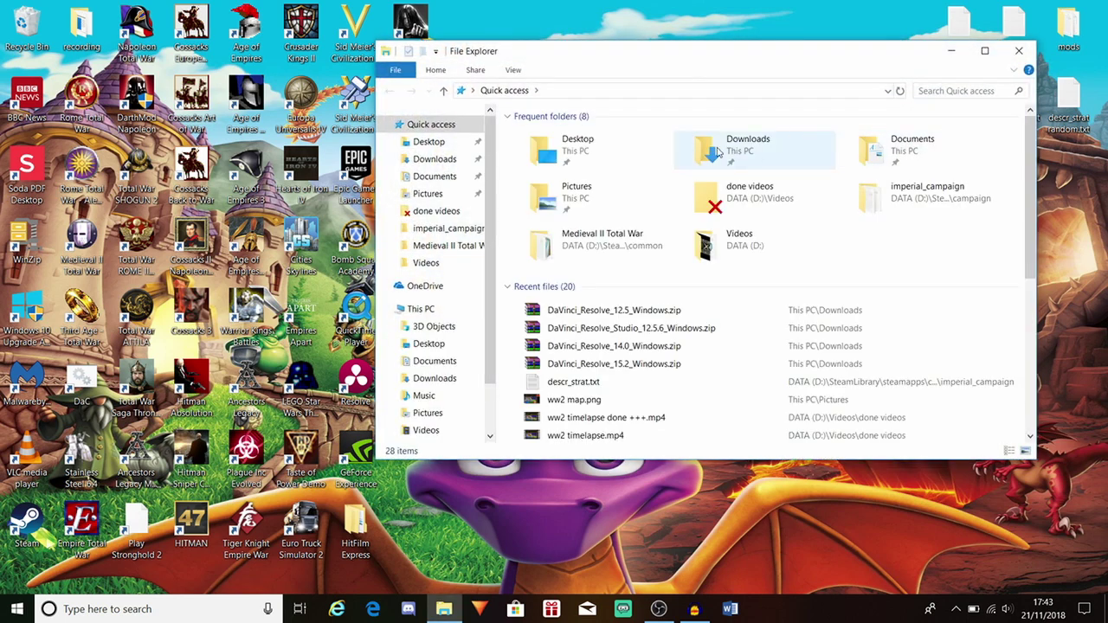
- Show the Downloads folder in File Explorer and open a second File Explorer window beside it
double_click(716, 154)
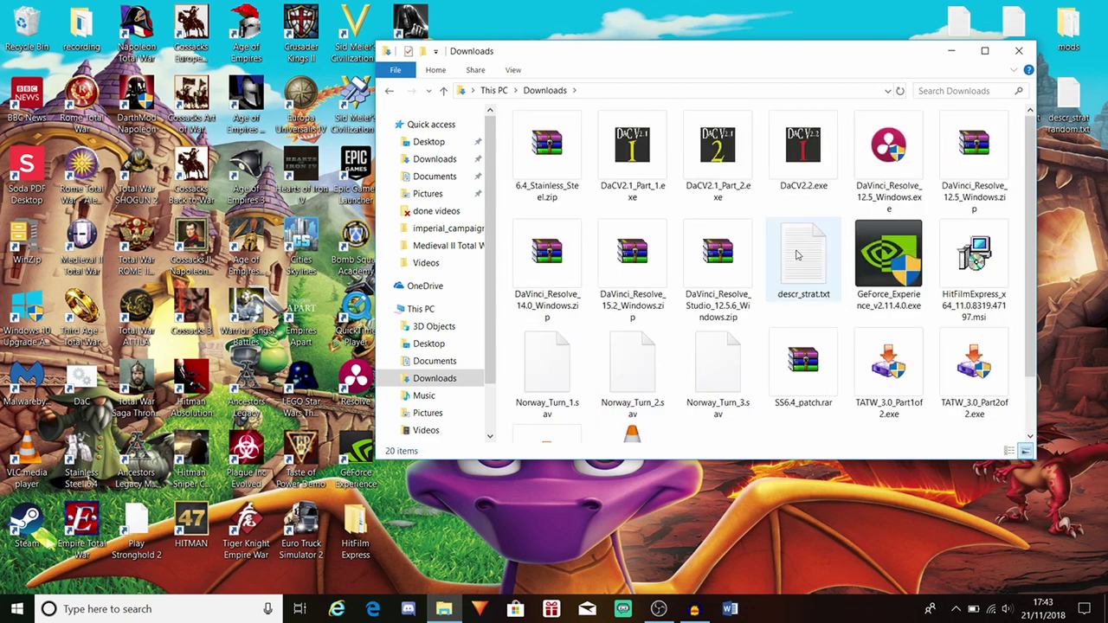
left_click_drag(700, 54, 787, 53)
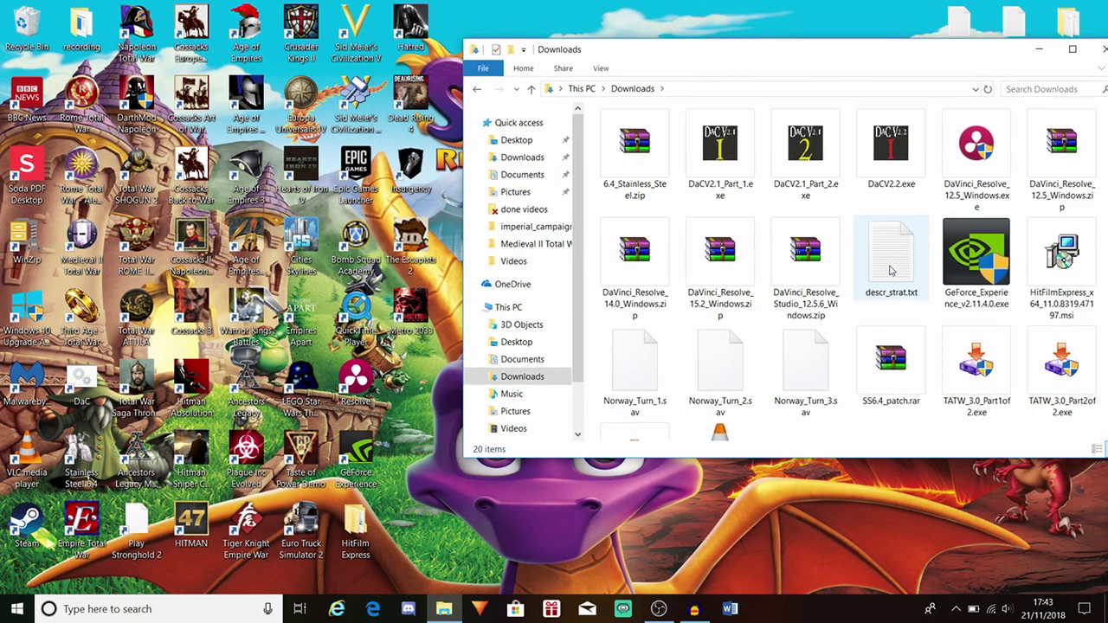
right_click(443, 608)
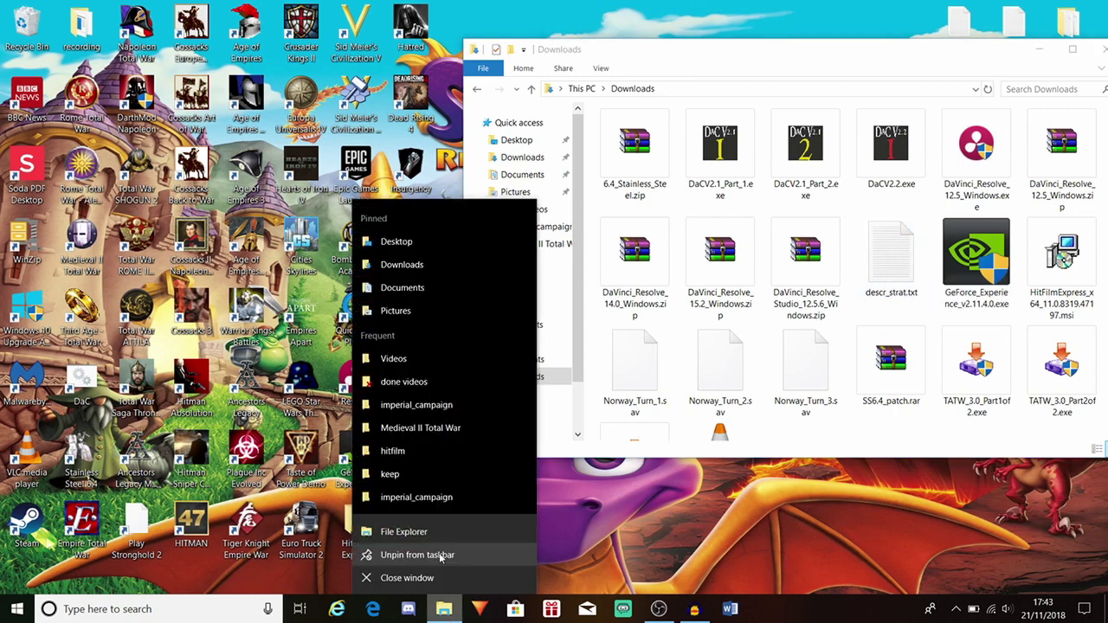
left_click(408, 533)
left_click_drag(526, 24, 487, 18)
- Go to the Medieval II Total War game folder on DATA (D:), inside SteamLibrary, steamapps, common
left_click(33, 286)
left_click(41, 275)
double_click(395, 305)
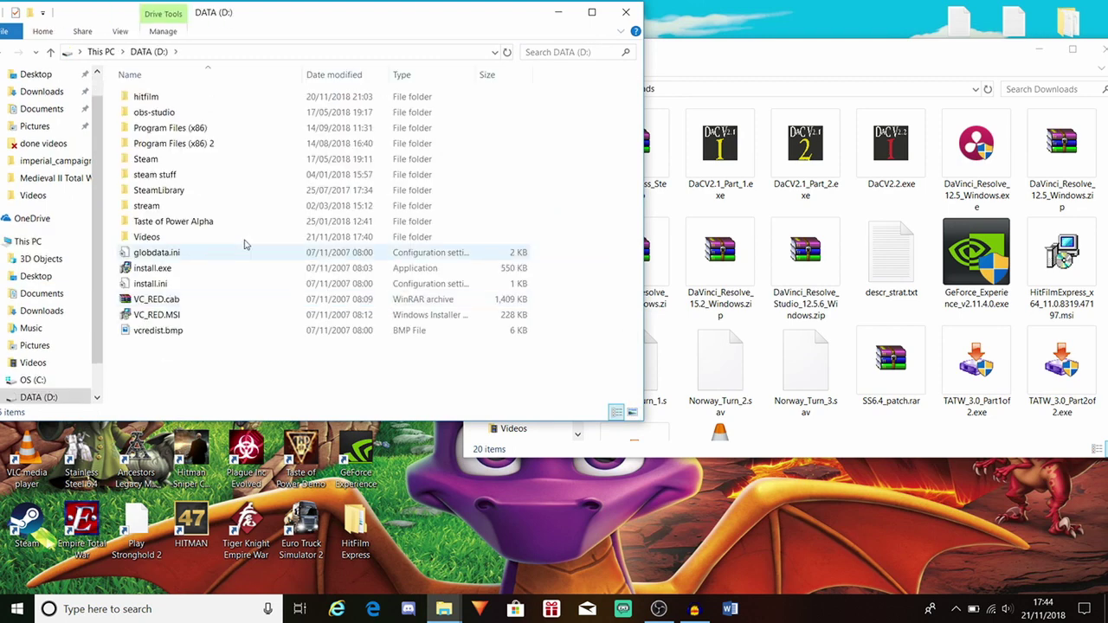
double_click(179, 190)
double_click(172, 102)
double_click(170, 99)
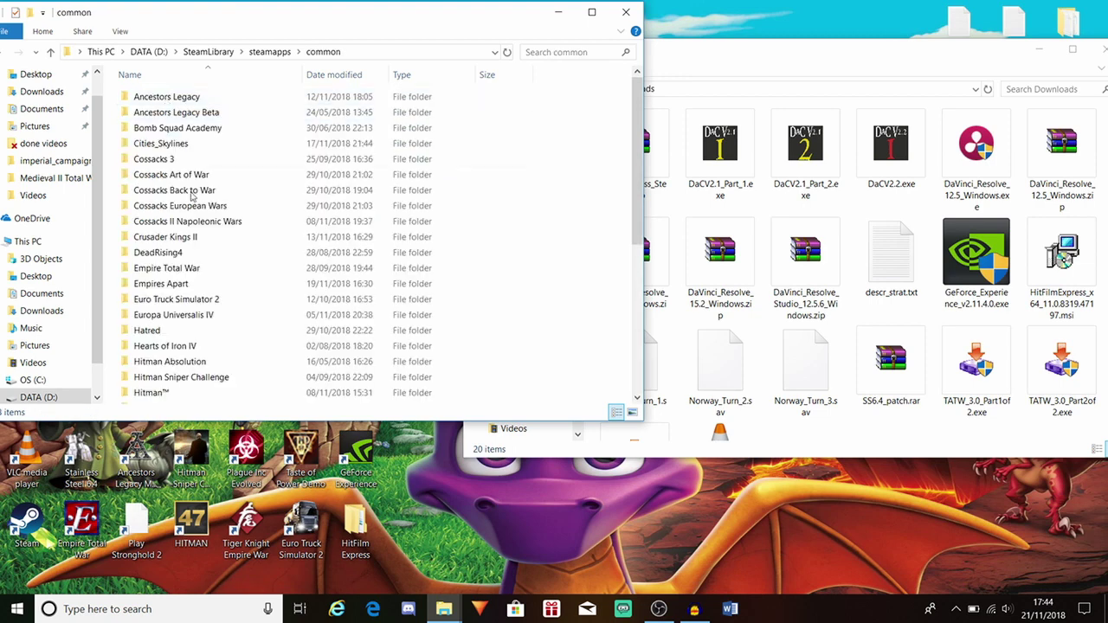
scroll(191, 197, "down", 2)
double_click(148, 347)
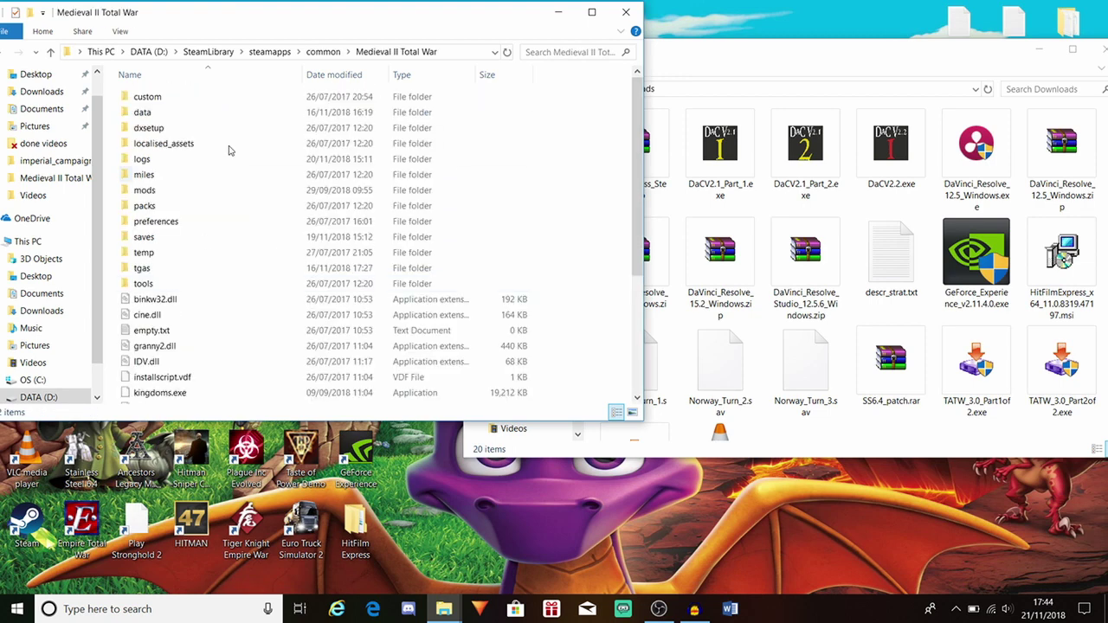
- Go down through data, world, maps and campaign to the imperial_campaign folder
double_click(142, 112)
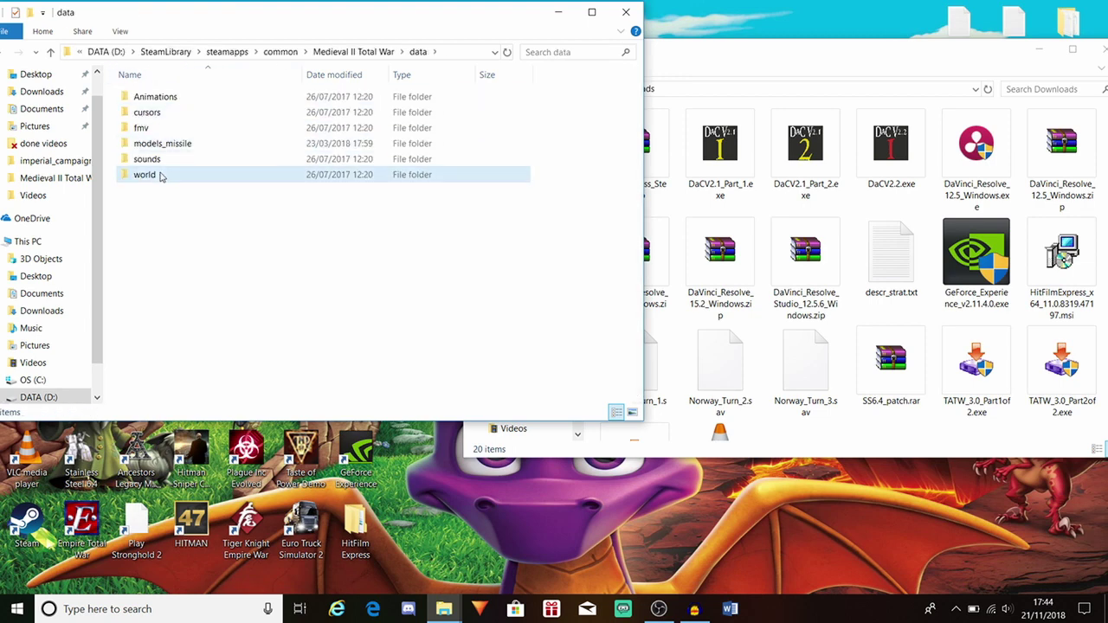
double_click(160, 176)
double_click(170, 96)
double_click(193, 130)
double_click(173, 111)
double_click(173, 97)
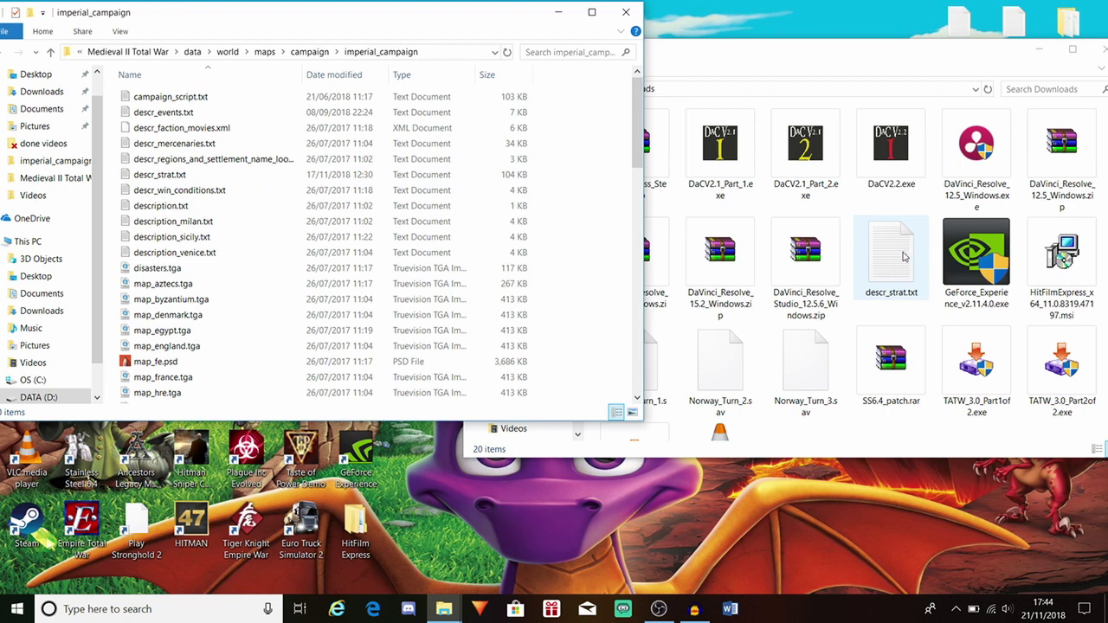
- Copy descr_strat.txt from Downloads into the imperial_campaign folder, replacing the existing file
left_click_drag(891, 257, 571, 215)
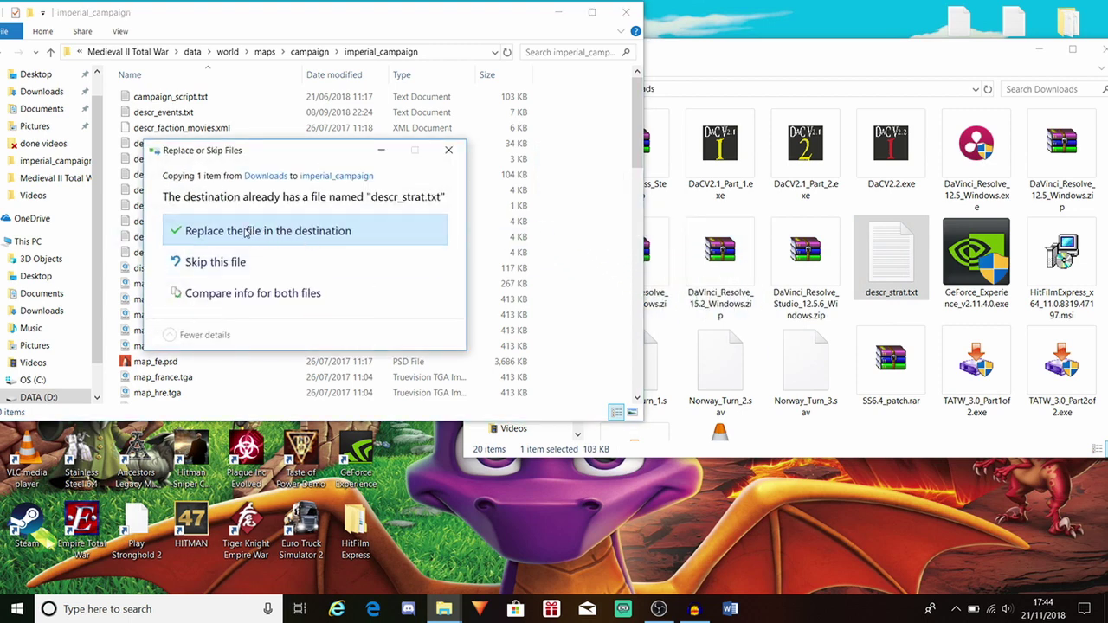
left_click(247, 232)
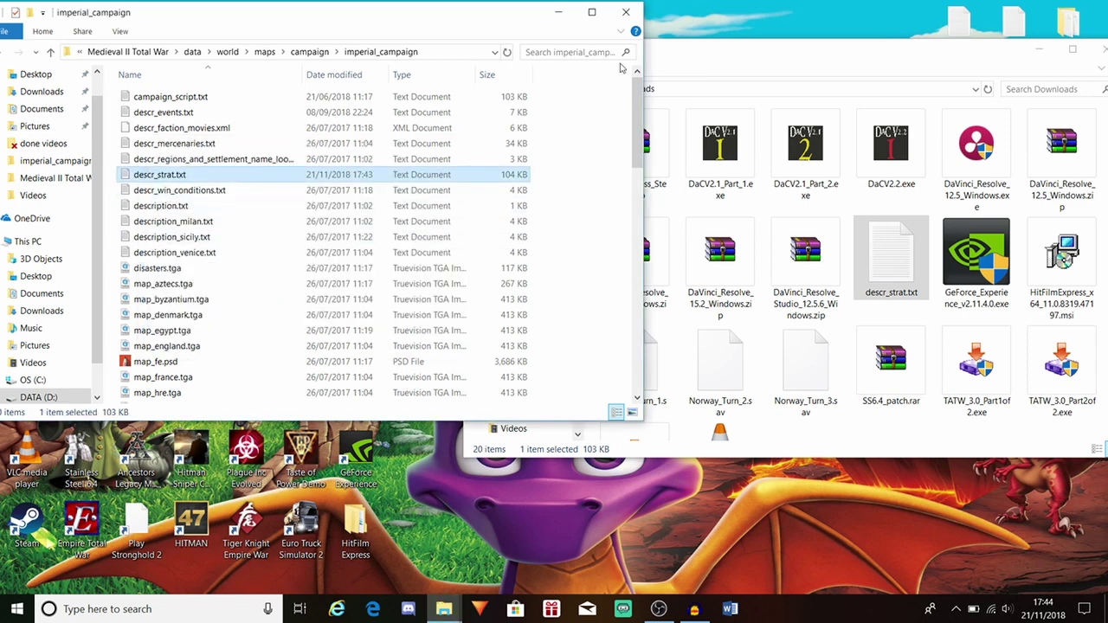
- Open the replaced descr_strat.txt in Notepad and skim through its contents
double_click(366, 174)
scroll(346, 161, "down", 11)
scroll(202, 167, "down", 10)
scroll(208, 173, "up", 20)
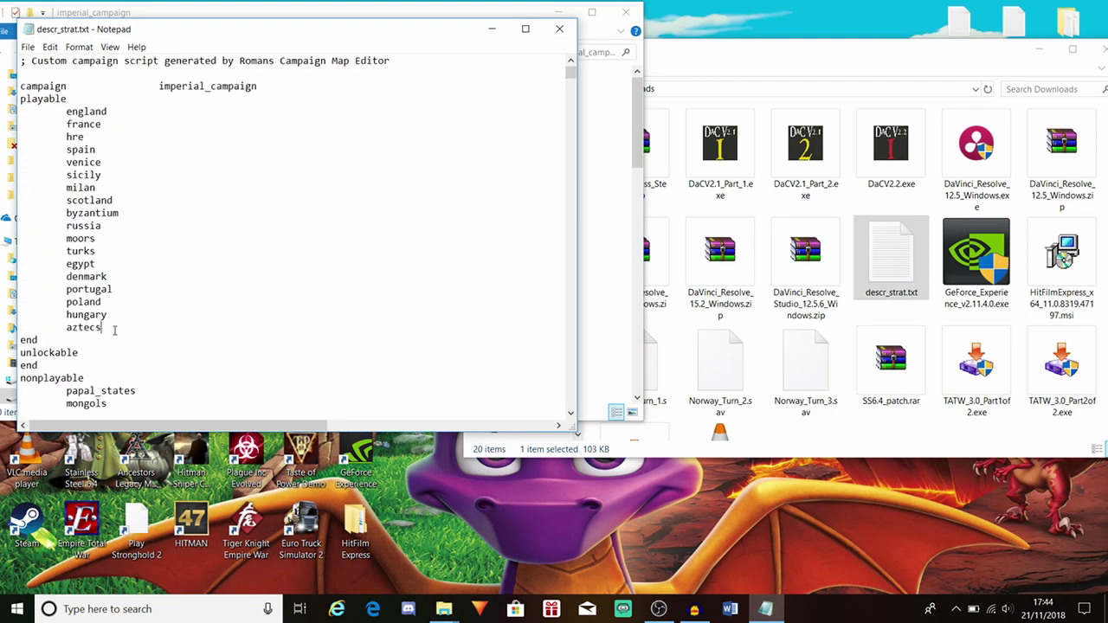
- Point out the aztecs entry in the playable factions list by highlighting its line
left_click_drag(113, 334, 28, 331)
left_click(73, 330)
scroll(103, 273, "down", 3)
scroll(122, 263, "up", 3)
left_click_drag(104, 327, 37, 331)
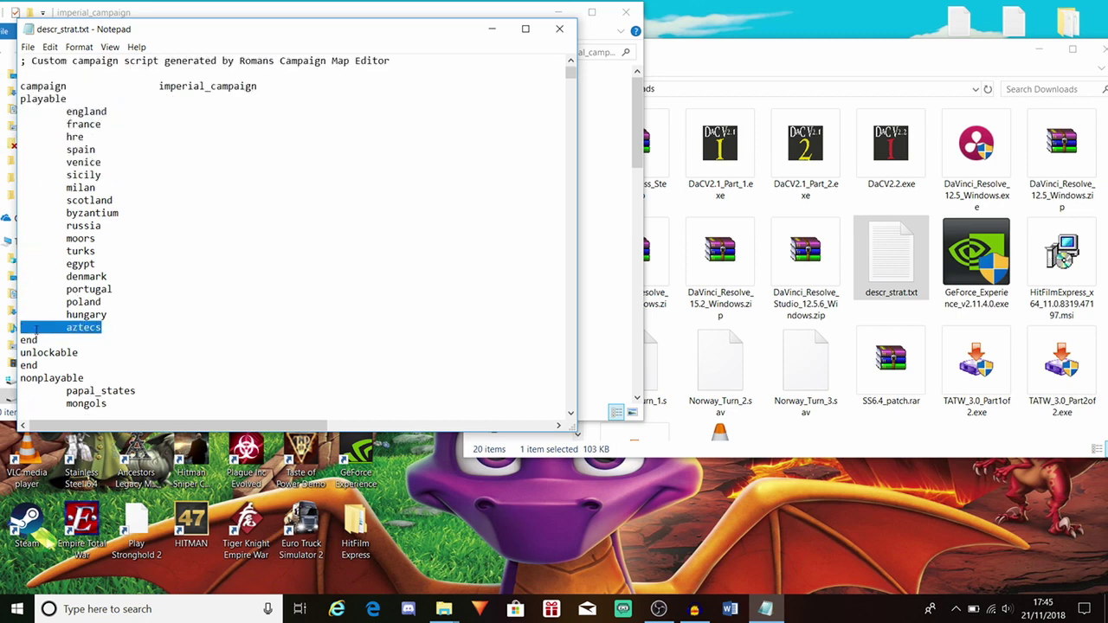
left_click(38, 331)
scroll(173, 267, "down", 4)
left_click_drag(106, 184, 35, 177)
left_click(34, 178)
- Look through the resource entries of descr_strat.txt in Notepad
scroll(142, 189, "down", 20)
scroll(146, 188, "down", 15)
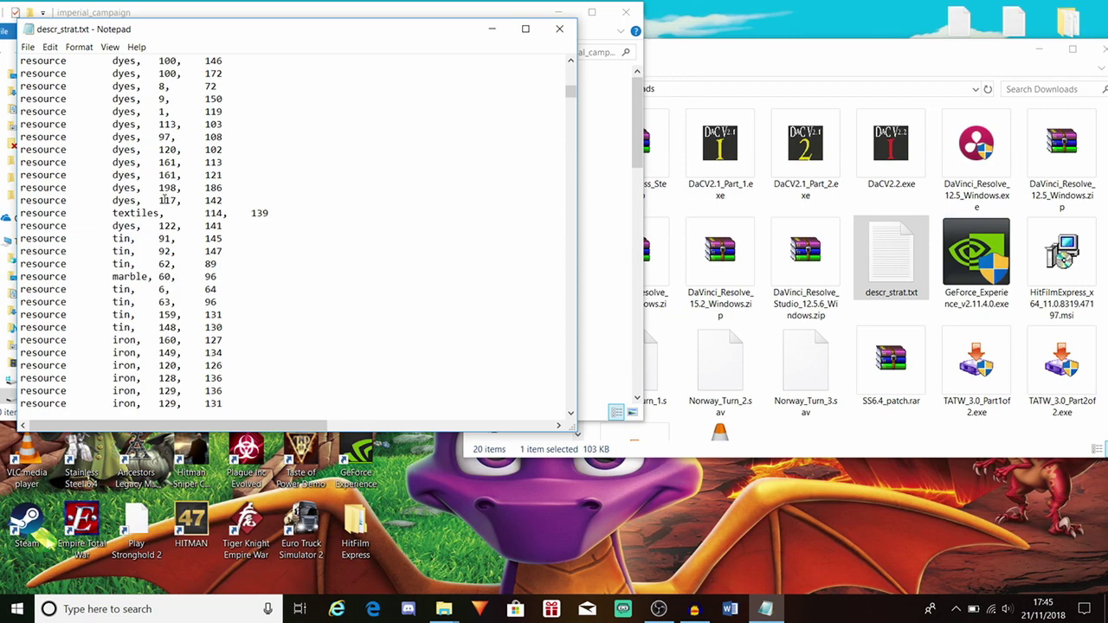
scroll(165, 200, "down", 15)
scroll(165, 200, "up", 5)
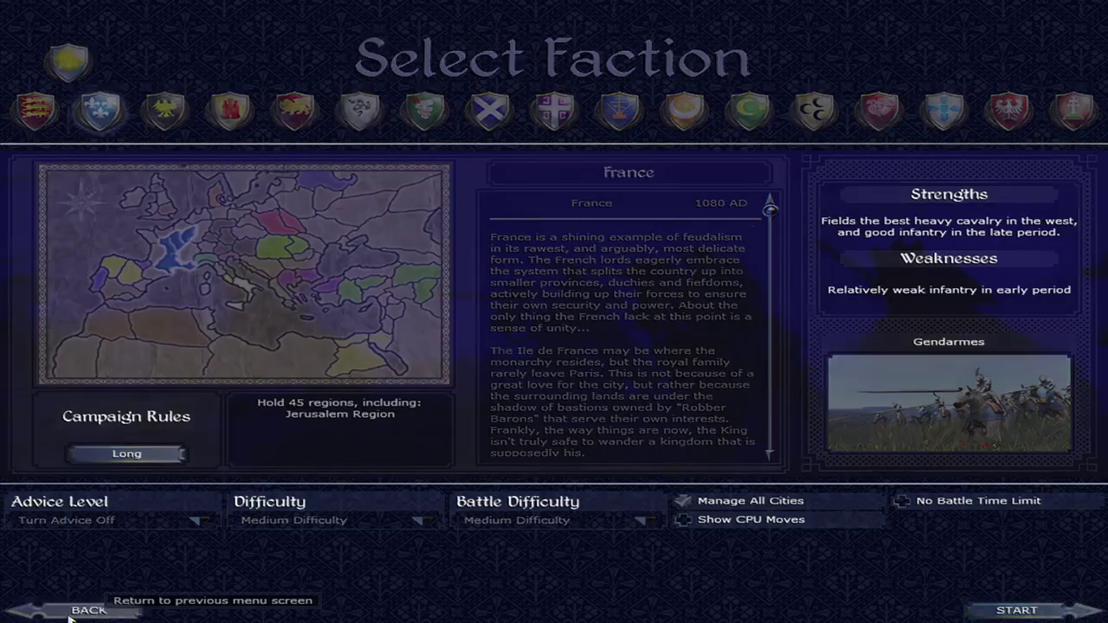
- Return to the Medieval II Total War main menu and start a new single-player campaign as the Holy Roman Empire
key("Escape")
key("Escape")
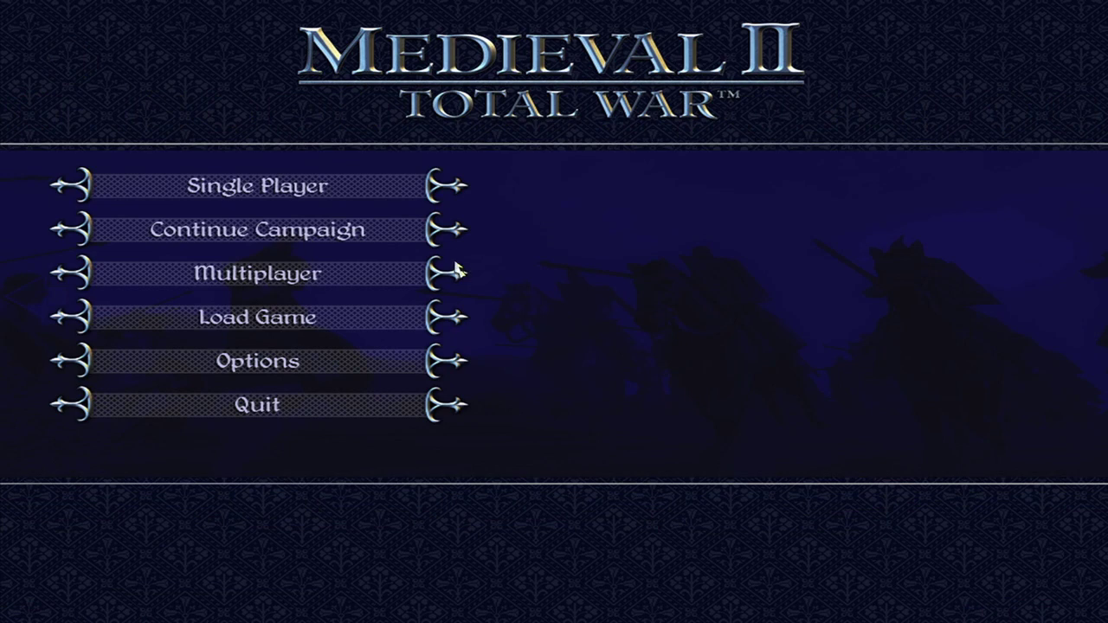
left_click(244, 195)
left_click(254, 227)
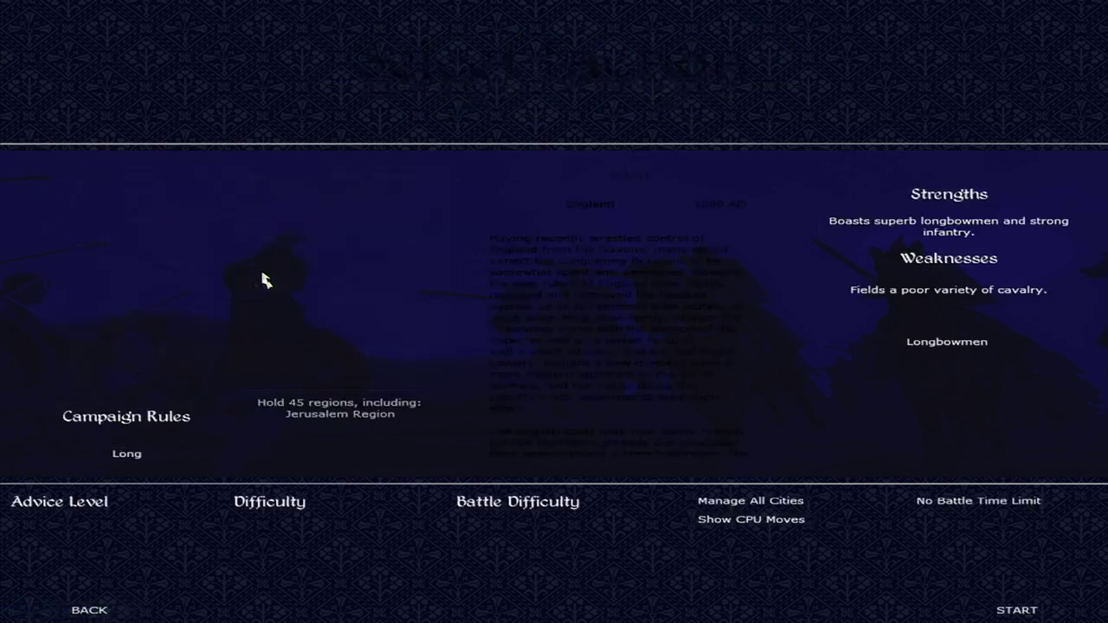
left_click(165, 111)
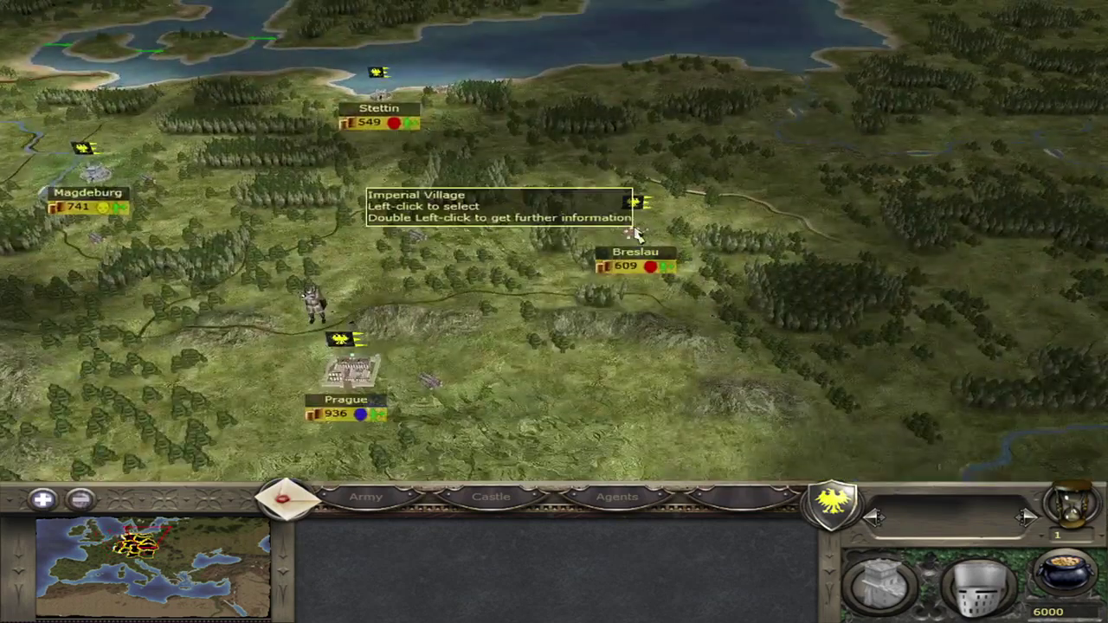
- Look over the Imperial settlements around Prague, Magdeburg and Stettin, checking the buildings of the village of Breslau
left_click(645, 231)
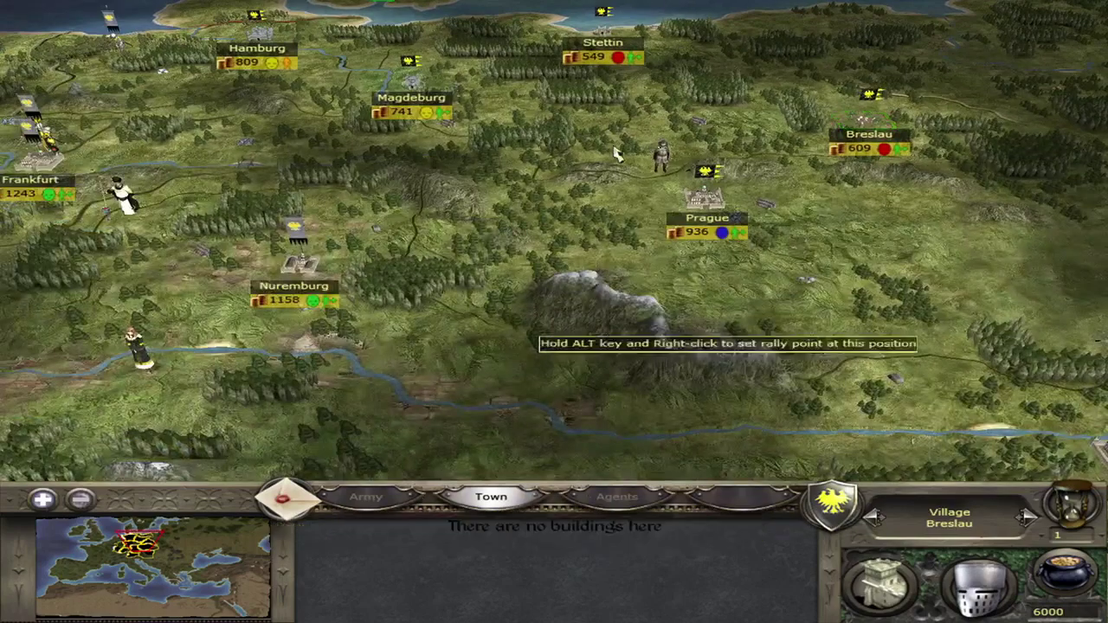
left_click(526, 327)
scroll(550, 260, "down", 3)
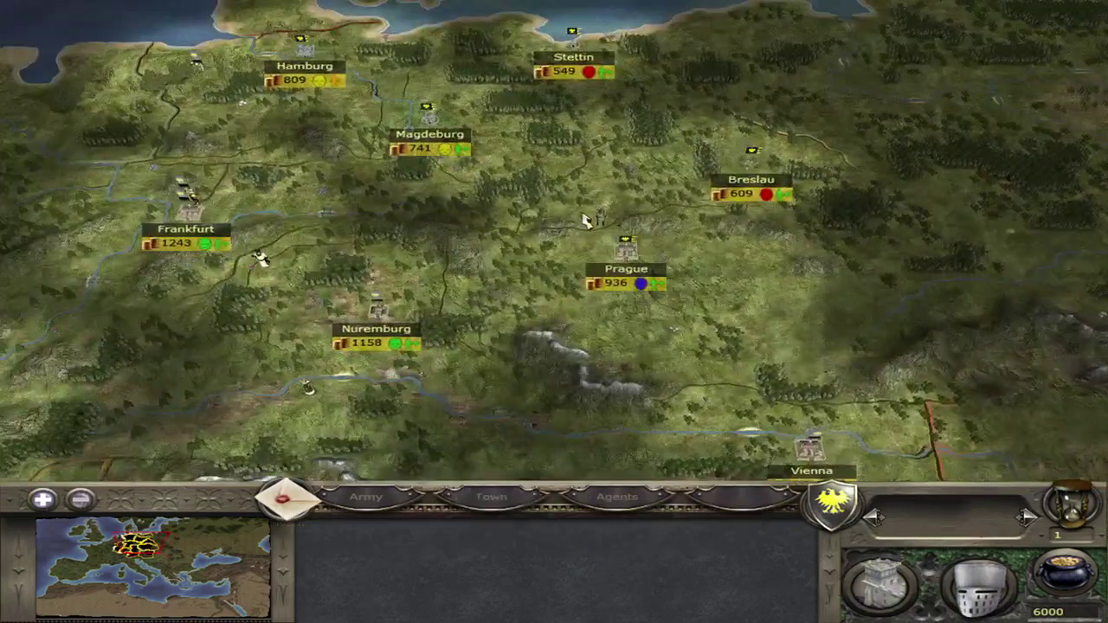
scroll(586, 222, "up", 3)
left_click(663, 196)
left_click(542, 231)
scroll(554, 238, "up", 2)
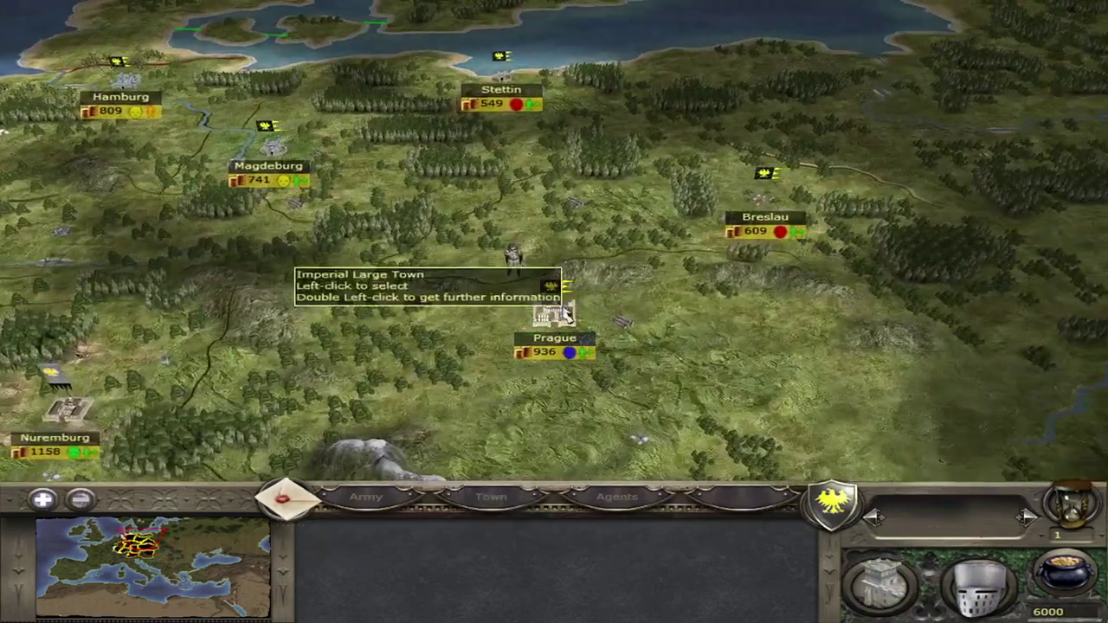
left_click(666, 310)
left_click(751, 251)
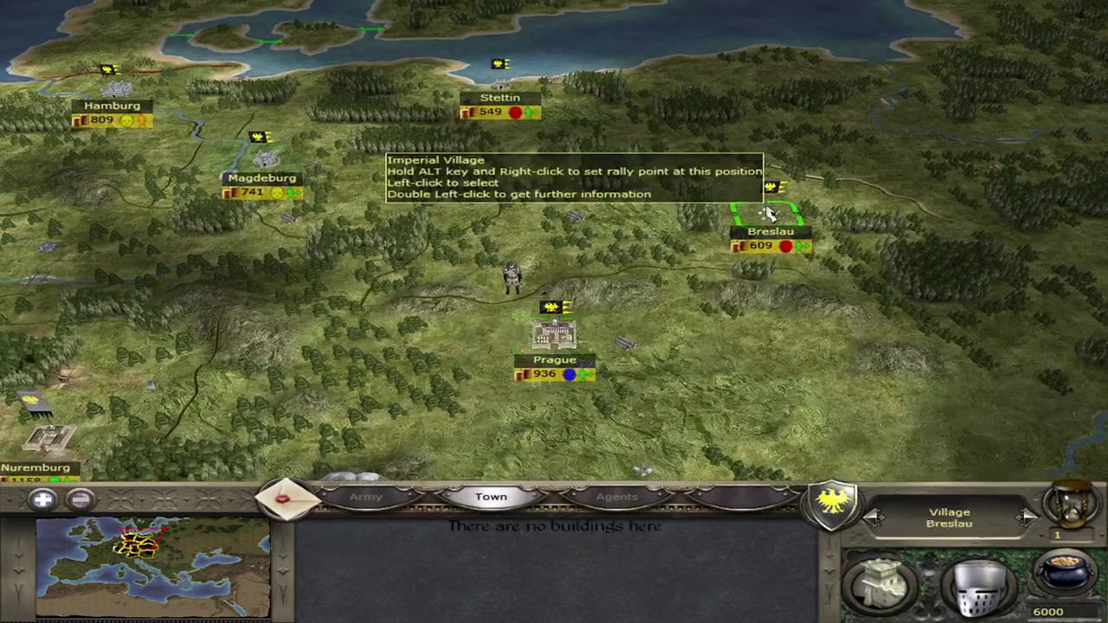
- View Stettin's construction options and recruit the available cavalry unit there
left_click(879, 584)
left_click(489, 164)
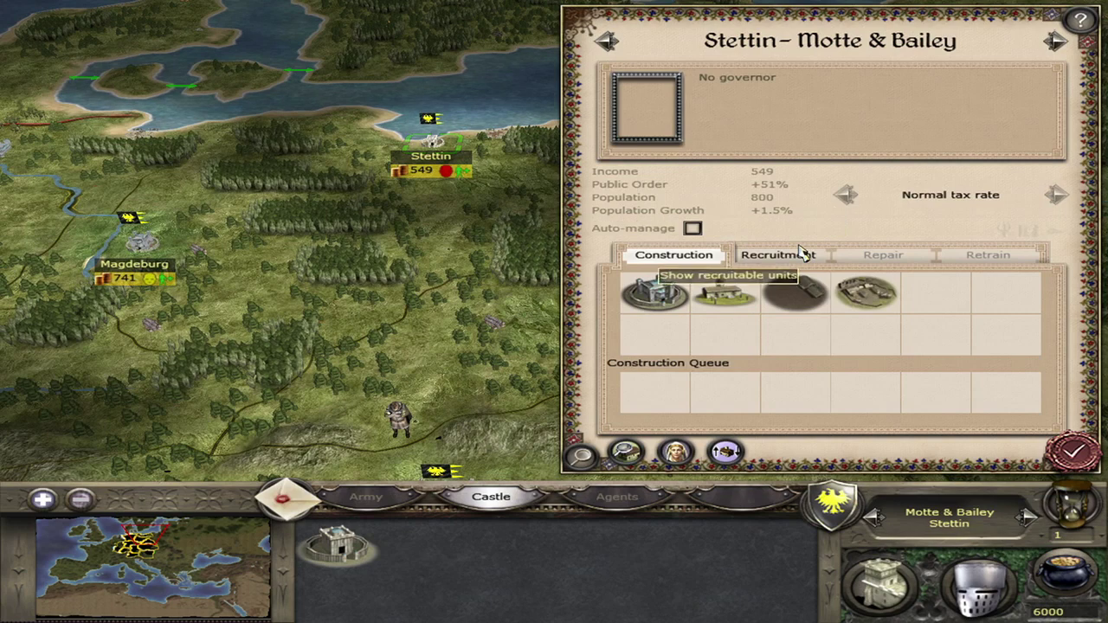
scroll(398, 230, "down", 3)
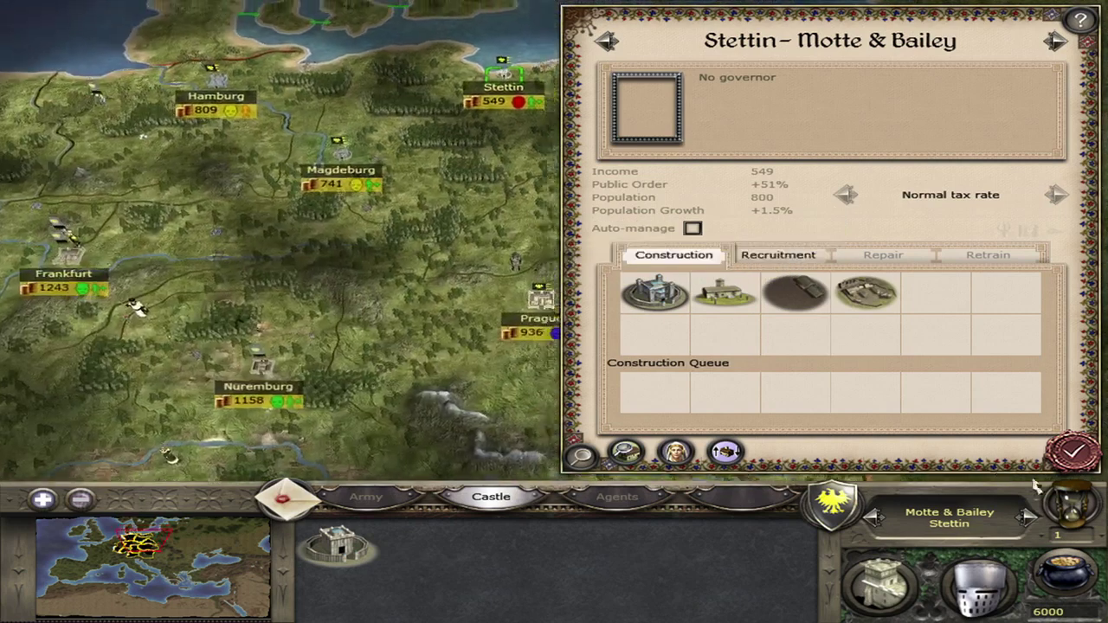
left_click(762, 254)
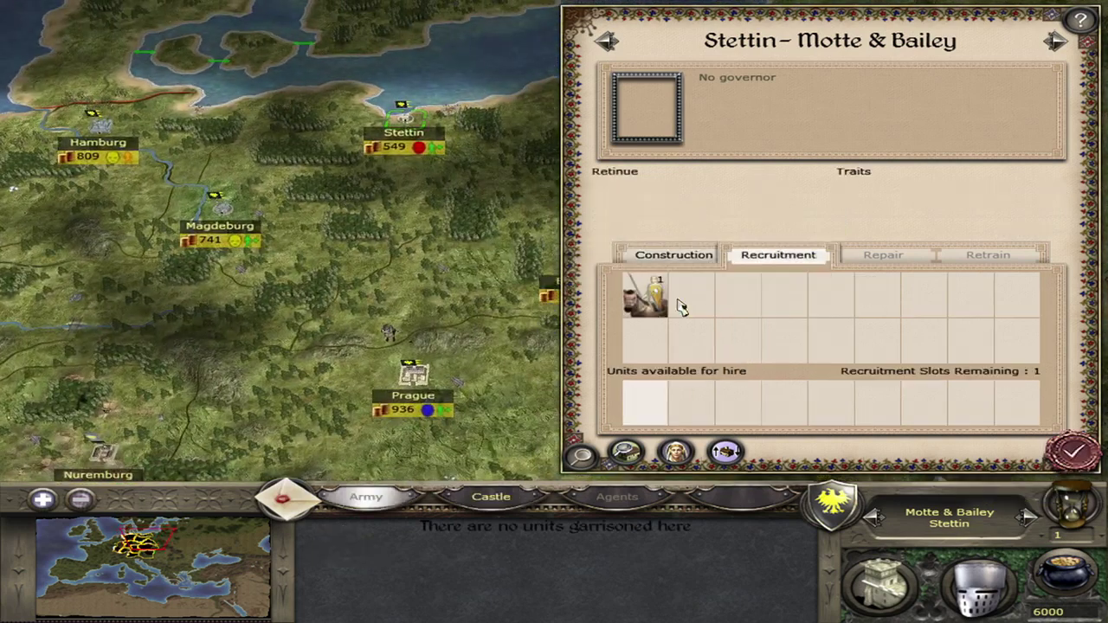
left_click(666, 301)
left_click(1073, 451)
- Check the recruitment and construction options of the Metz castle, leaving both queues empty
key("Left")
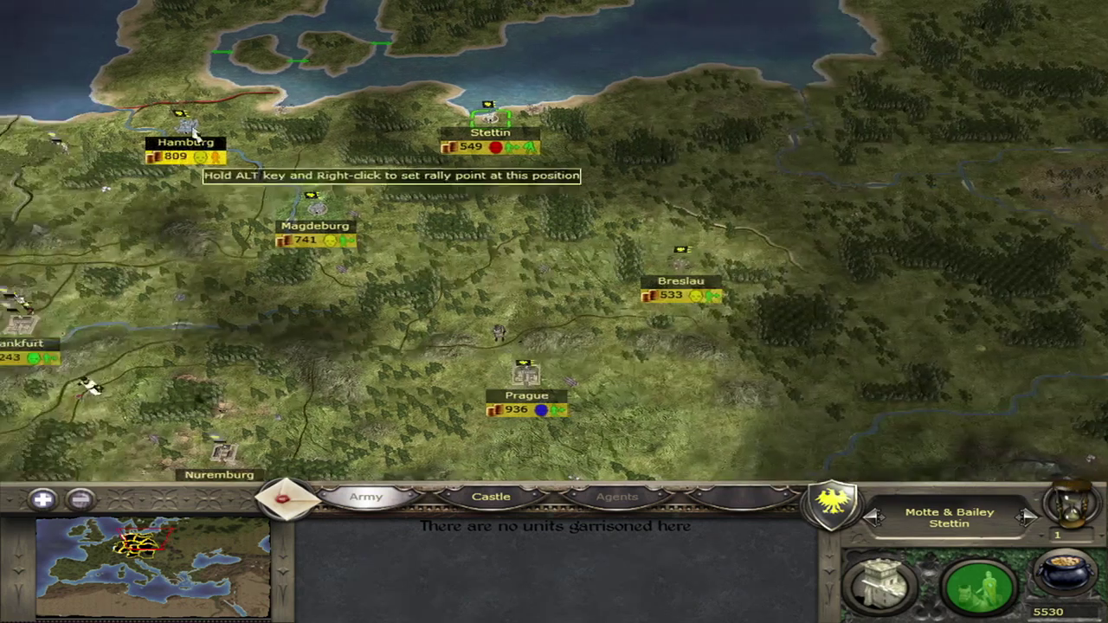
key("Down")
left_click(557, 239)
key("Right")
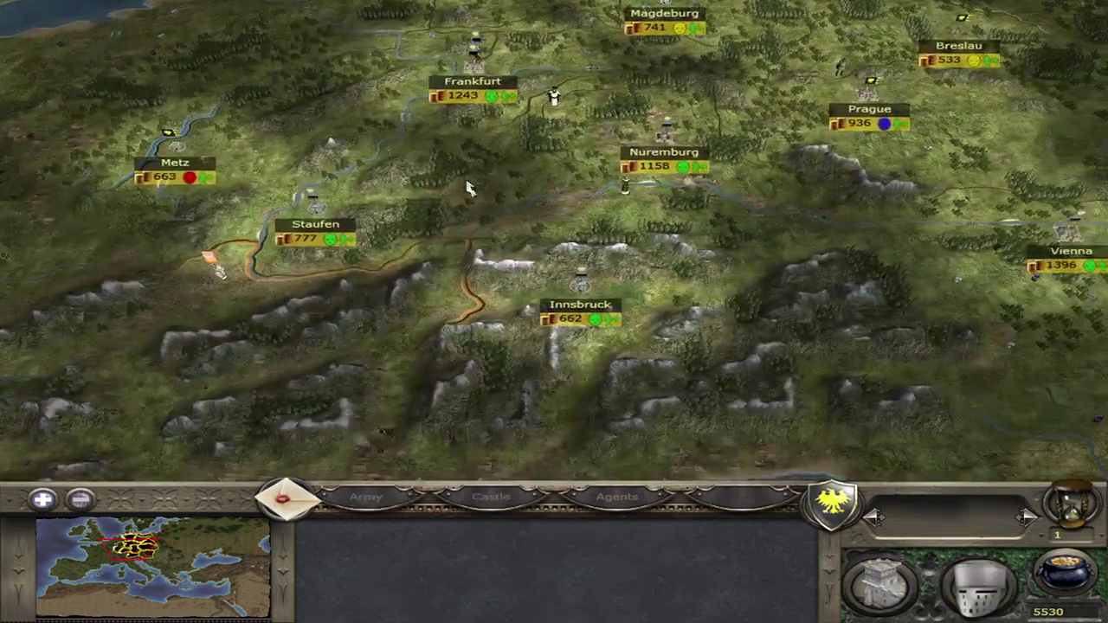
left_click(185, 145)
key("Up")
left_click(987, 601)
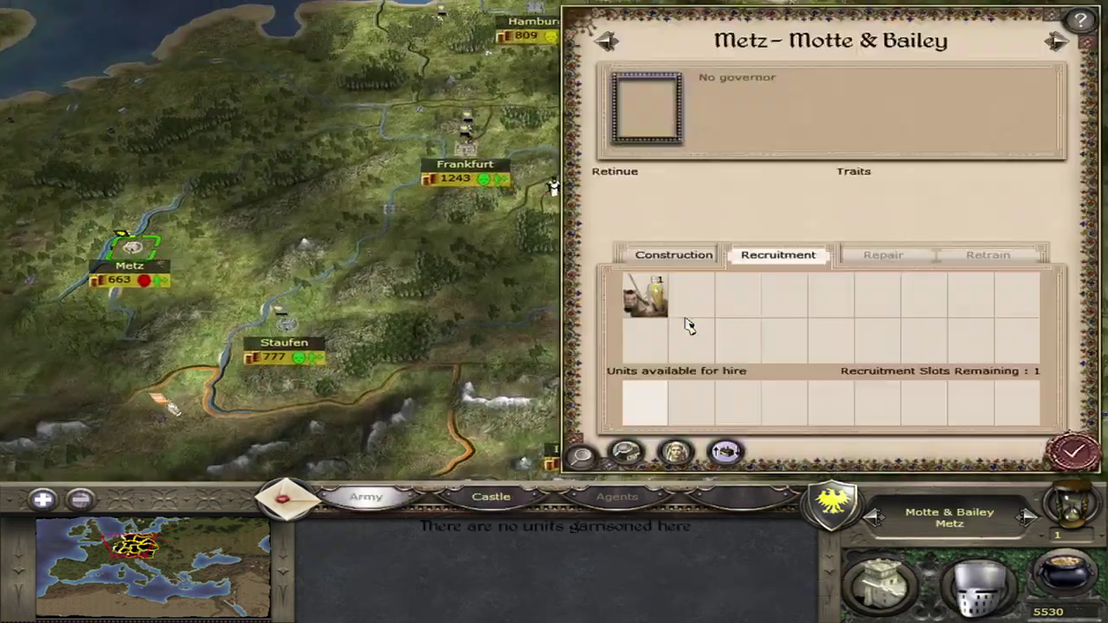
left_click(665, 256)
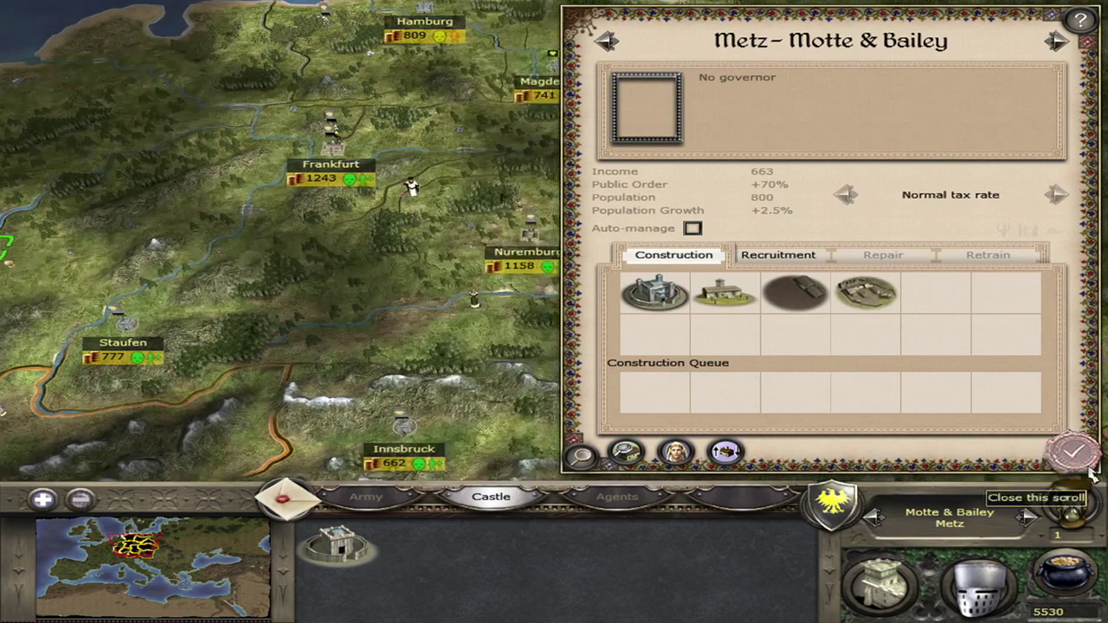
left_click(1073, 451)
- Add 5000 to the treasury with the console command add_money 5000
key("grave")
type("add_mon")
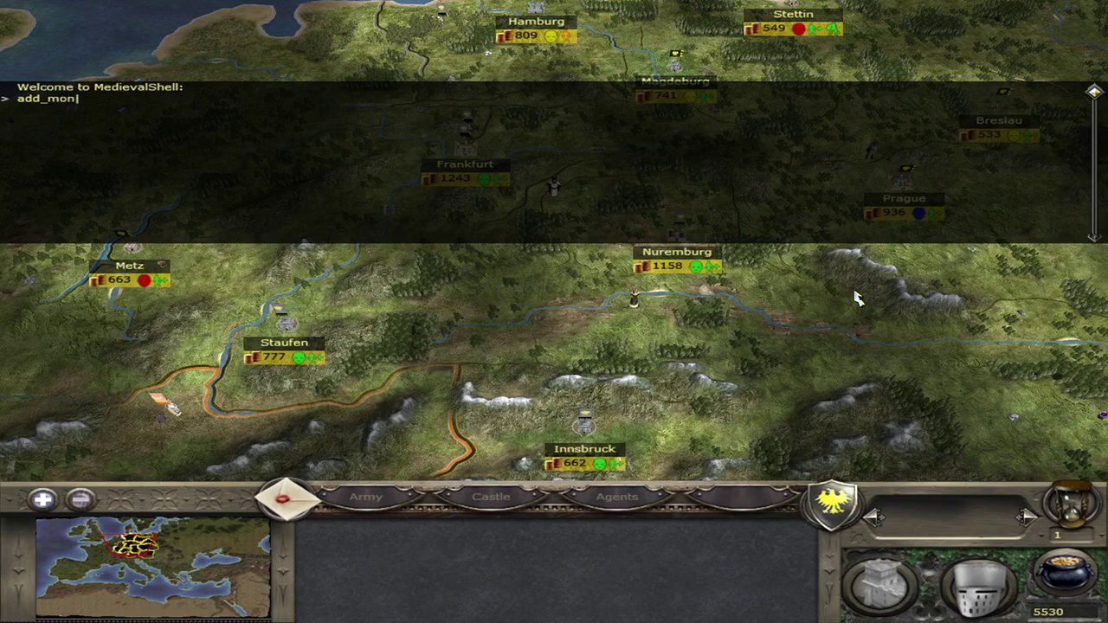
type("ey 5000")
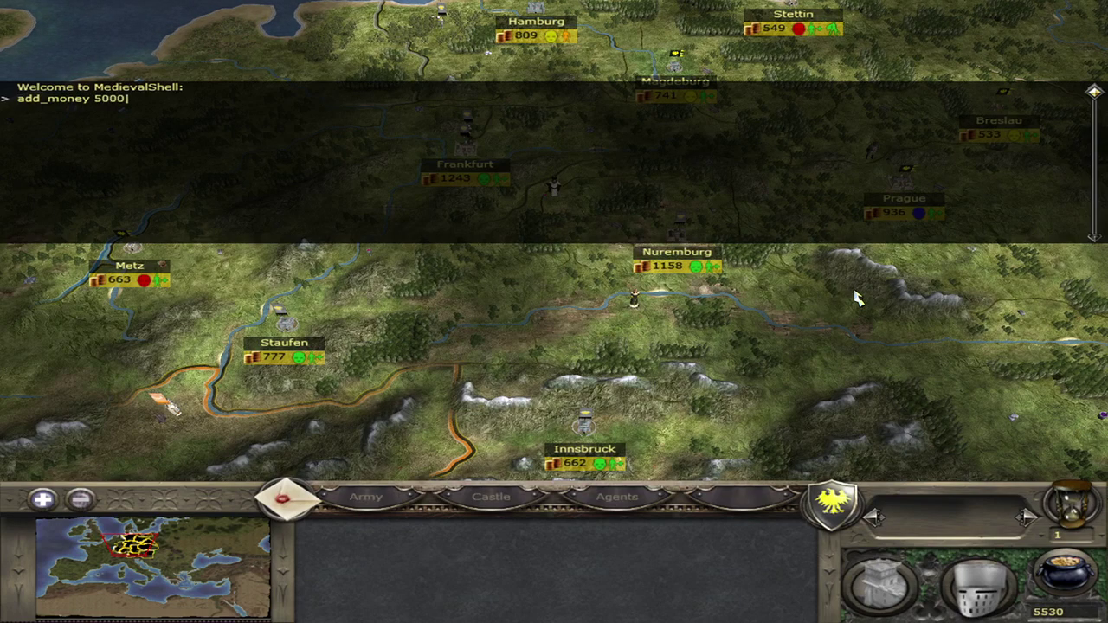
key("Return")
key("grave")
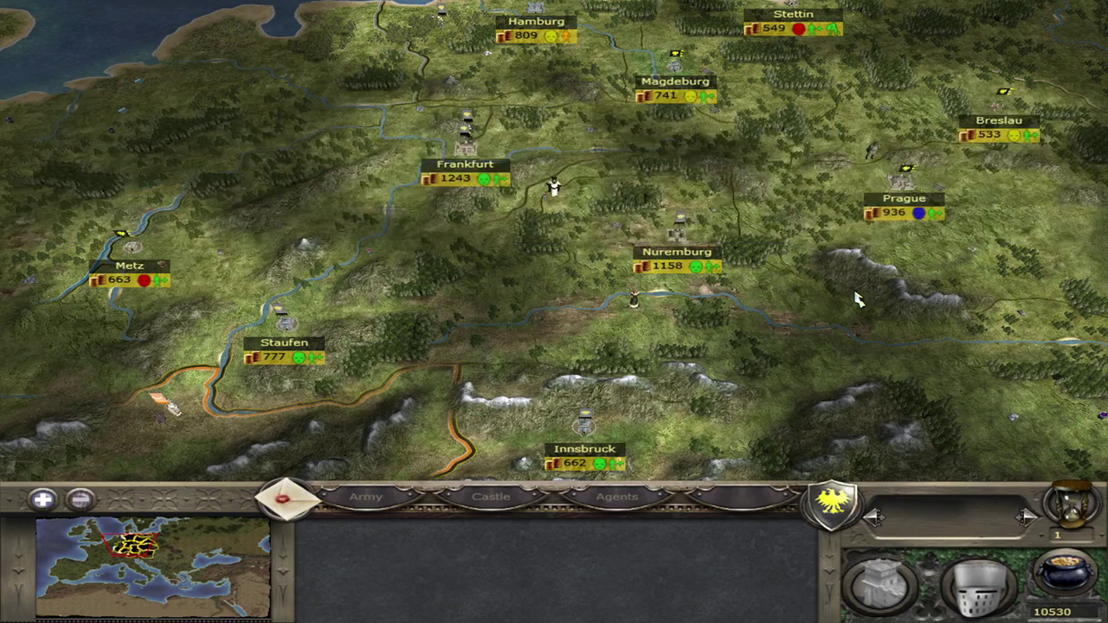
- Inspect the Magdeburg castle and survey the Imperial lands south to Staufen and Innsbruck
key("w")
key("d")
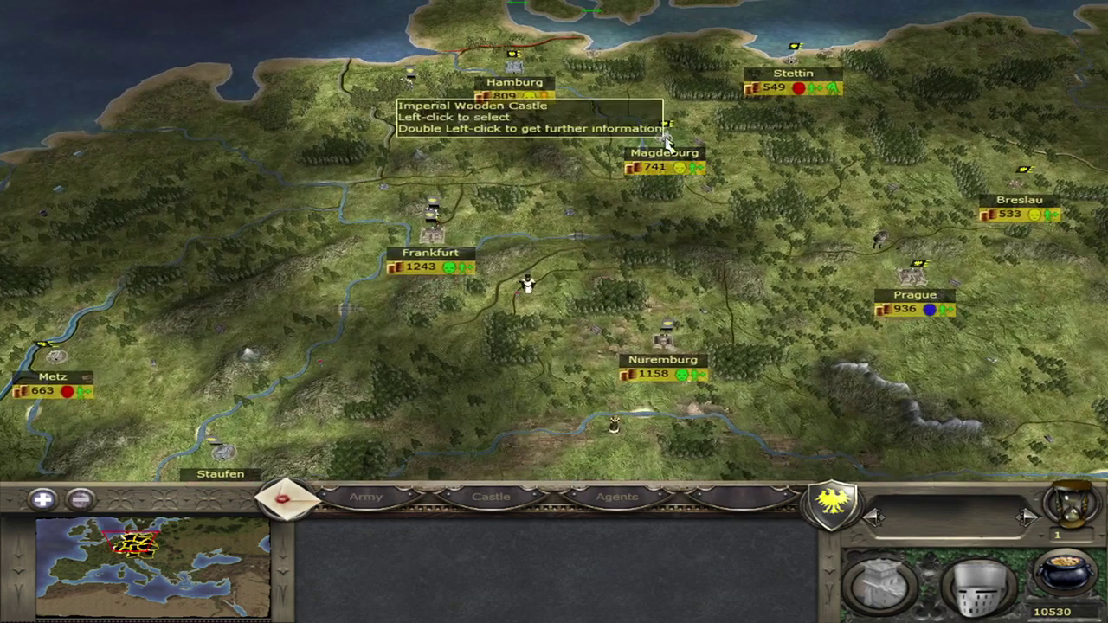
double_click(666, 138)
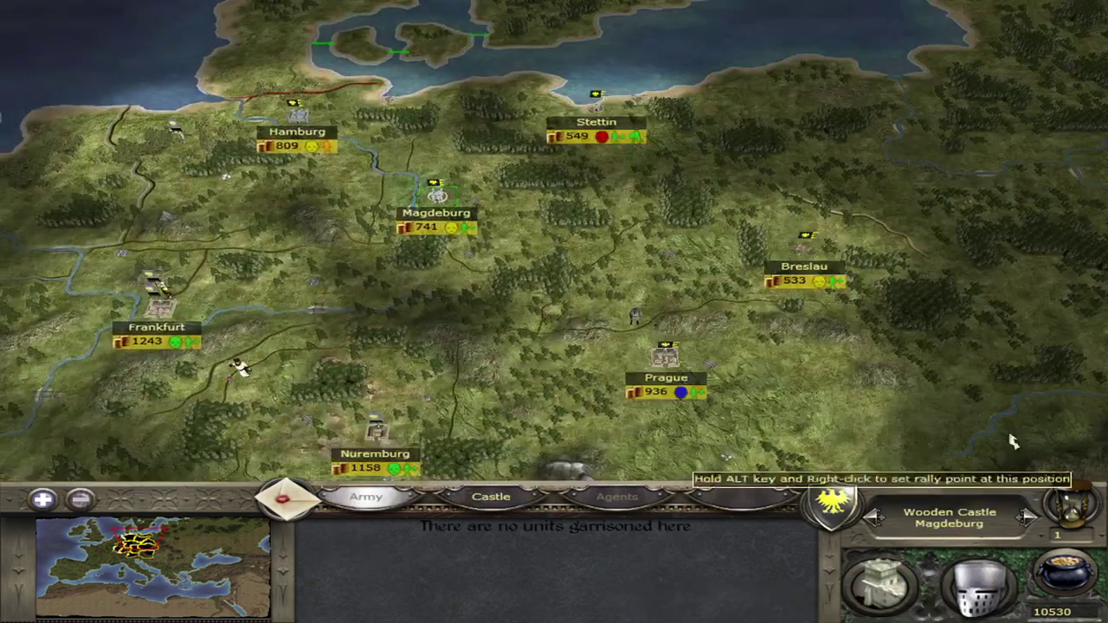
key("s")
left_click(458, 260)
key("a")
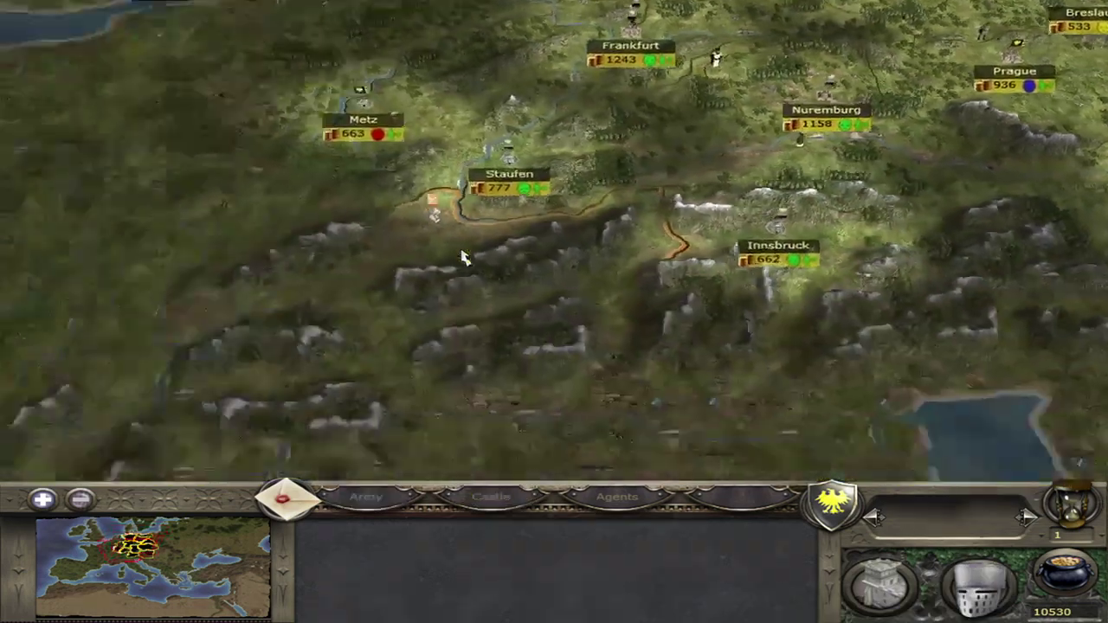
key("w")
key("d")
key("s")
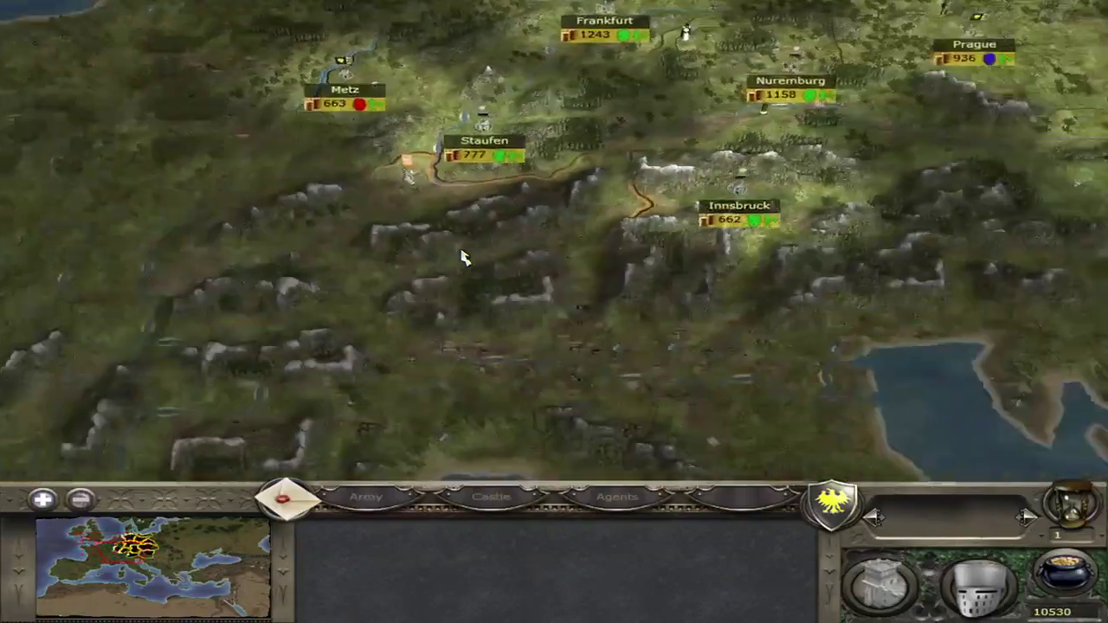
key("a")
scroll(463, 257, "down", 3)
- Examine the faction territories from southern Spain along the North African coast to Italy
key("Up")
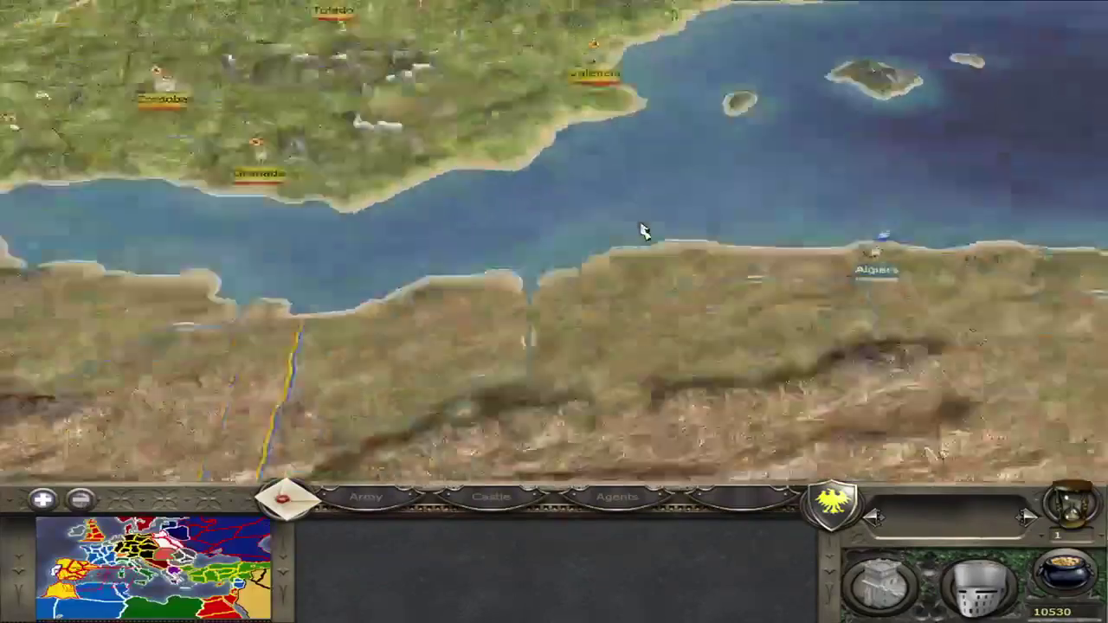
key("a")
key("s")
key("w")
key("d")
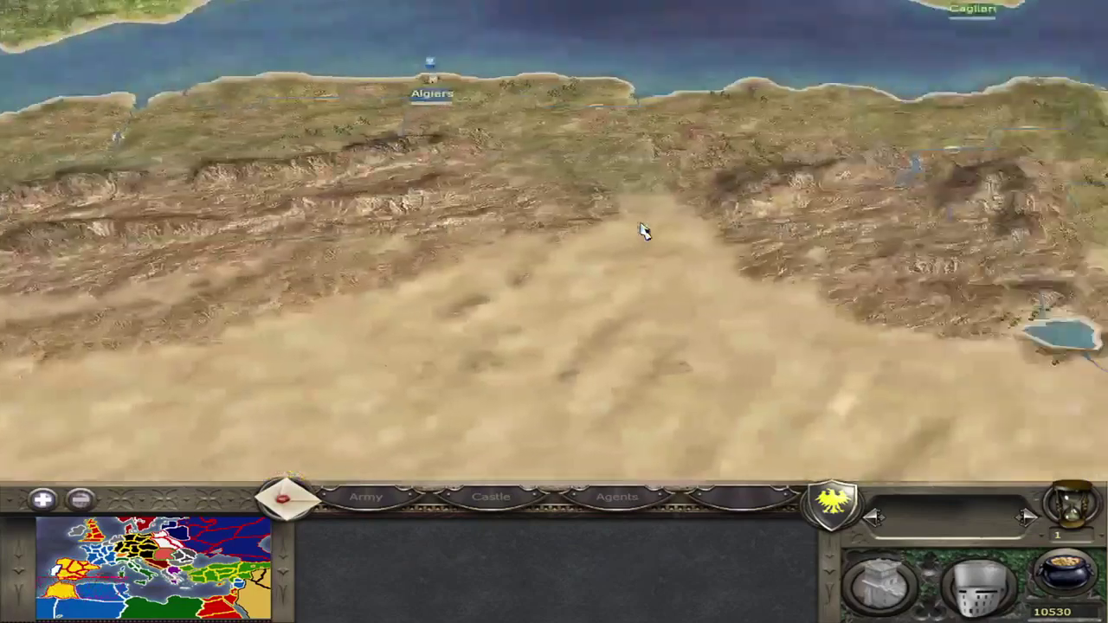
key("w")
key("Right")
key("Up")
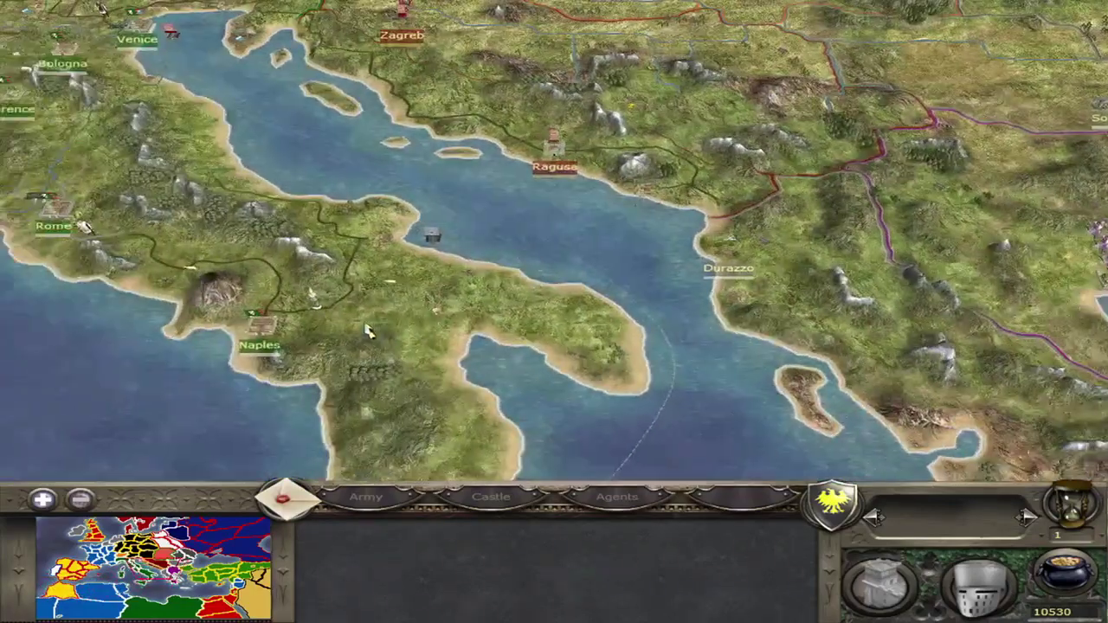
key("Right")
- View the settlement details of the village of Durazzo on the Adriatic coast
scroll(519, 325, "up", 2)
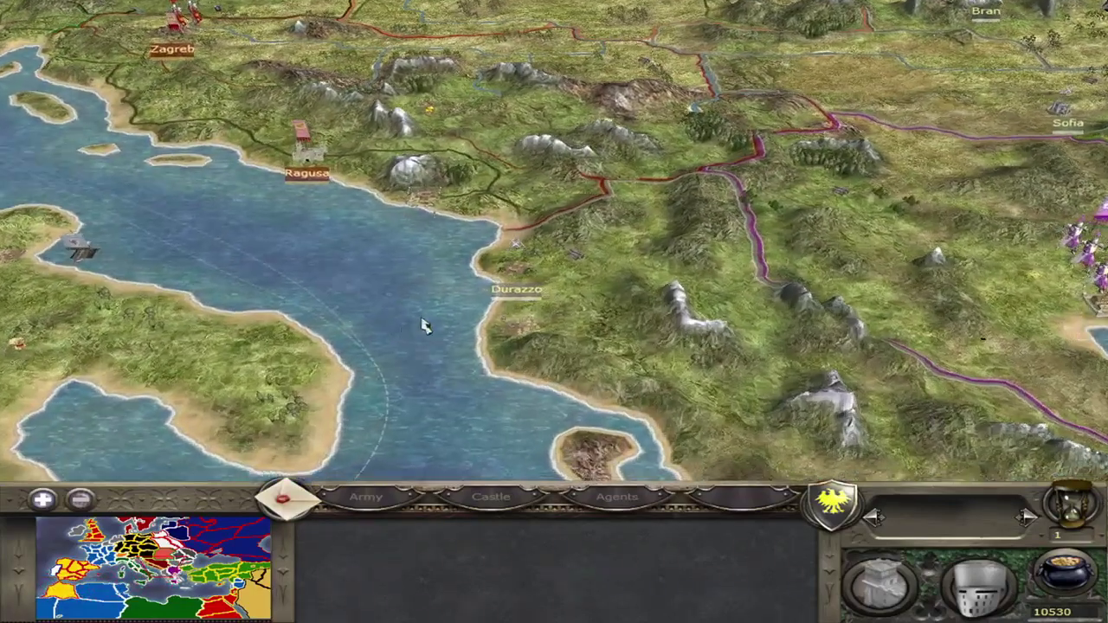
scroll(425, 325, "up", 2)
double_click(509, 200)
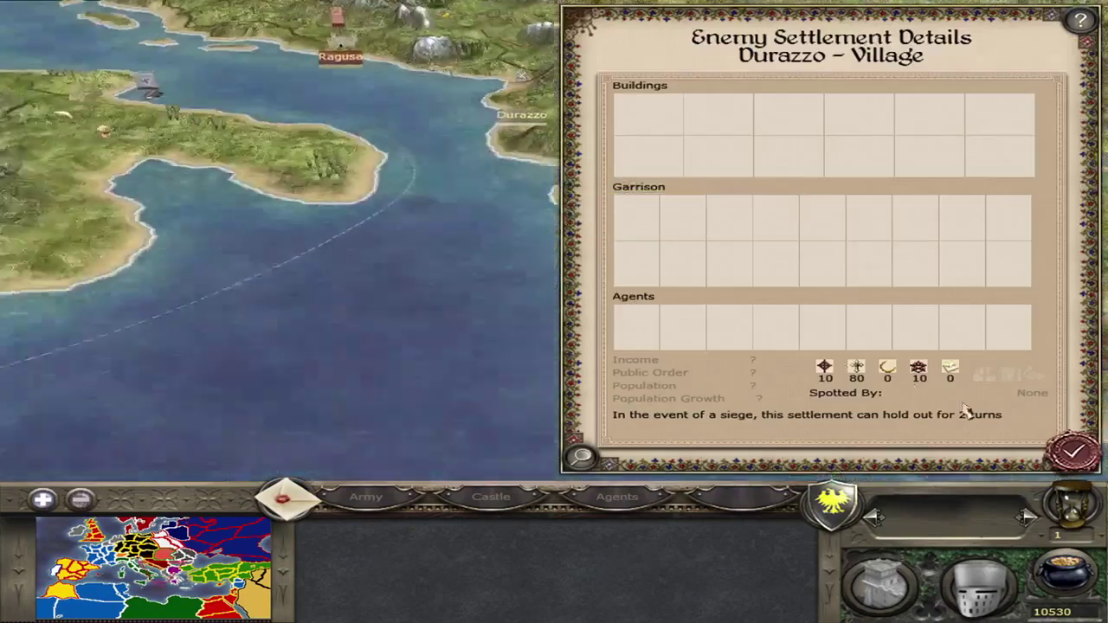
left_click(1068, 452)
scroll(437, 224, "down", 2)
key("Left")
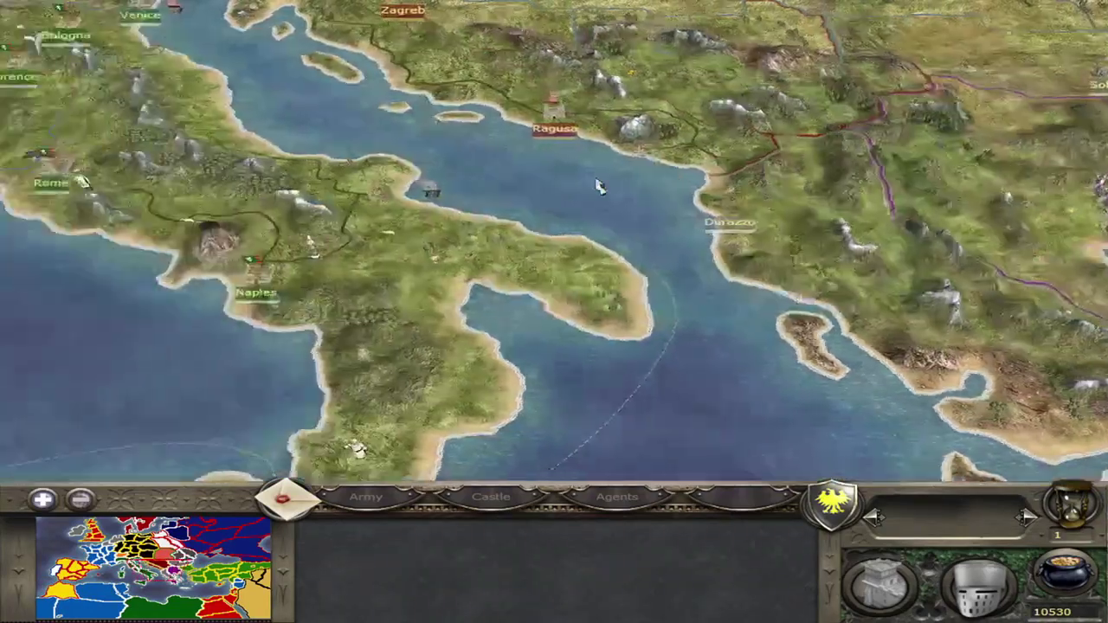
- Examine the Balkan borders around Durazzo, Ragusa, Sofia and Thessalonica
key("Up")
key("Right")
key("Down")
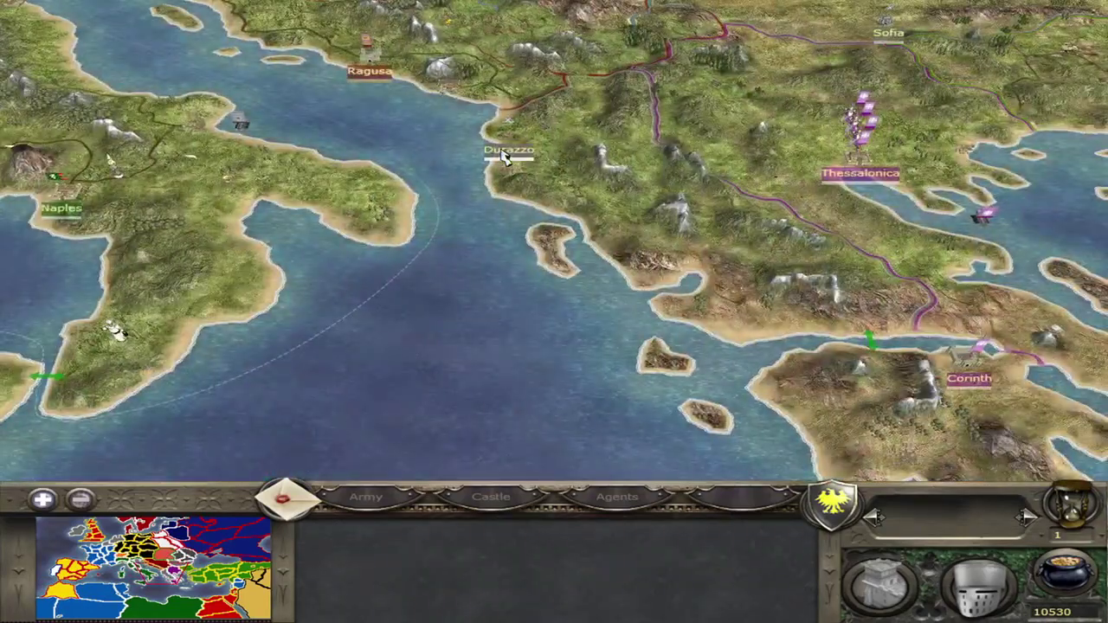
key("Right")
key("Up")
key("Down")
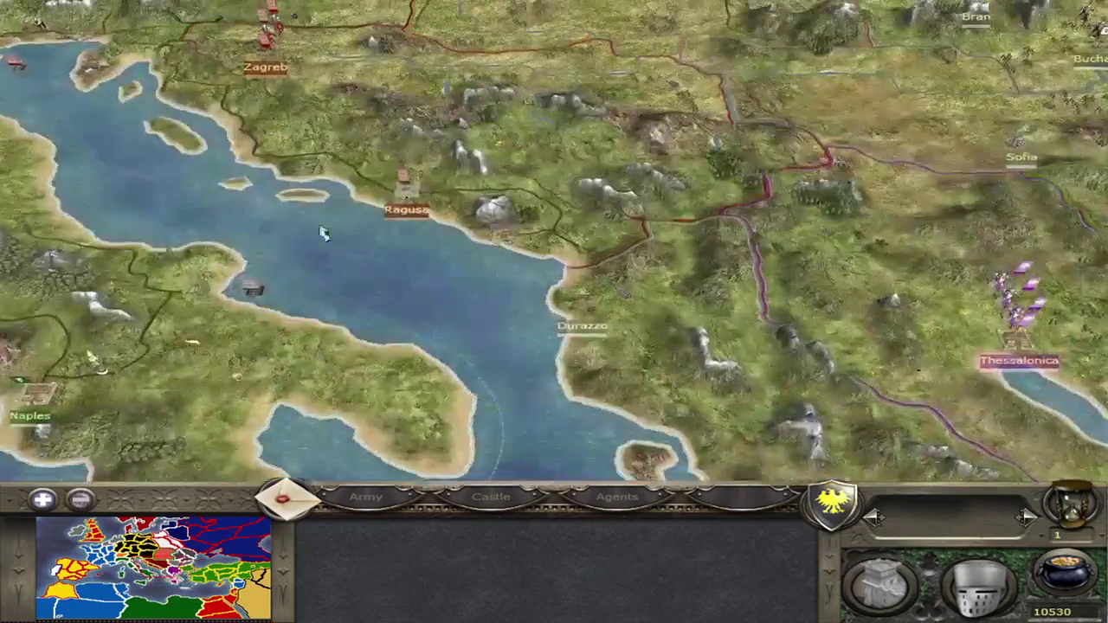
key("Left")
key("Down")
key("Right")
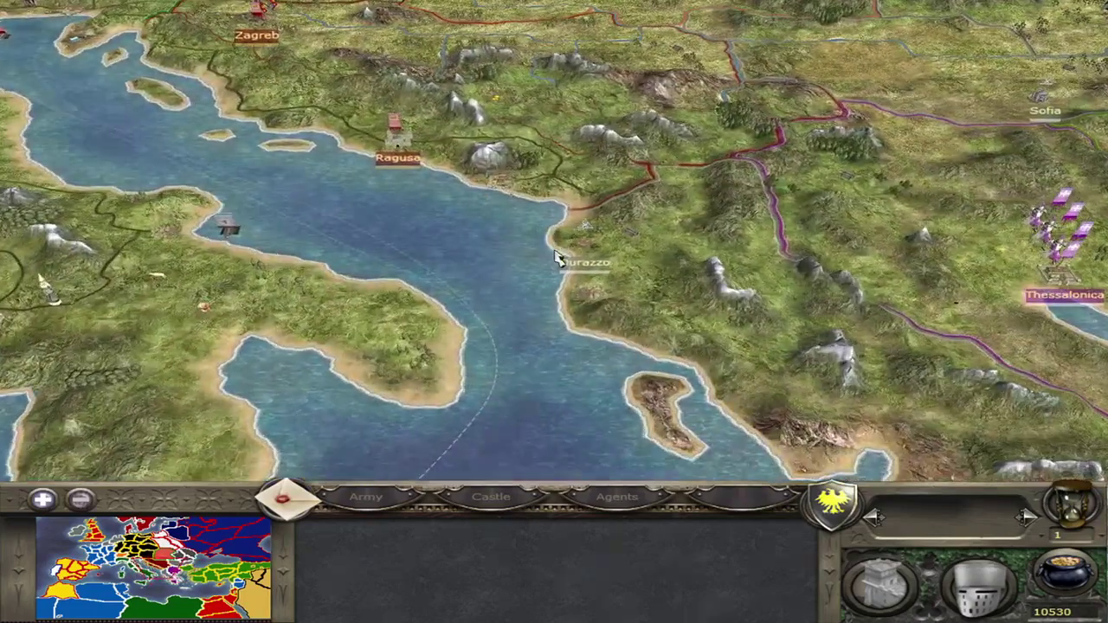
key("Up")
key("Right")
key("Down")
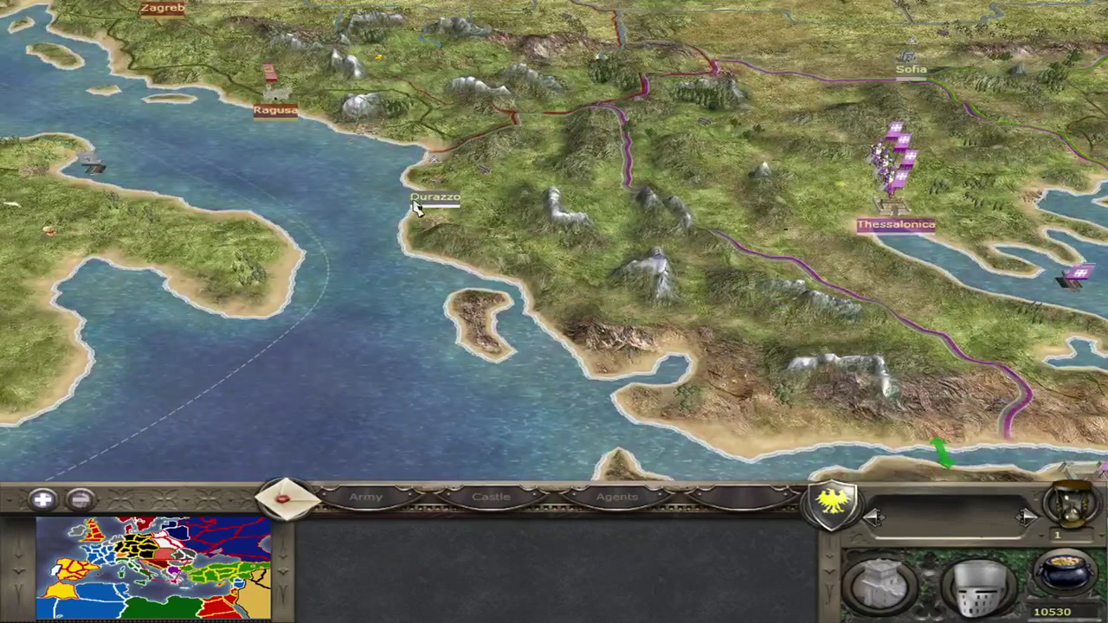
key("Right")
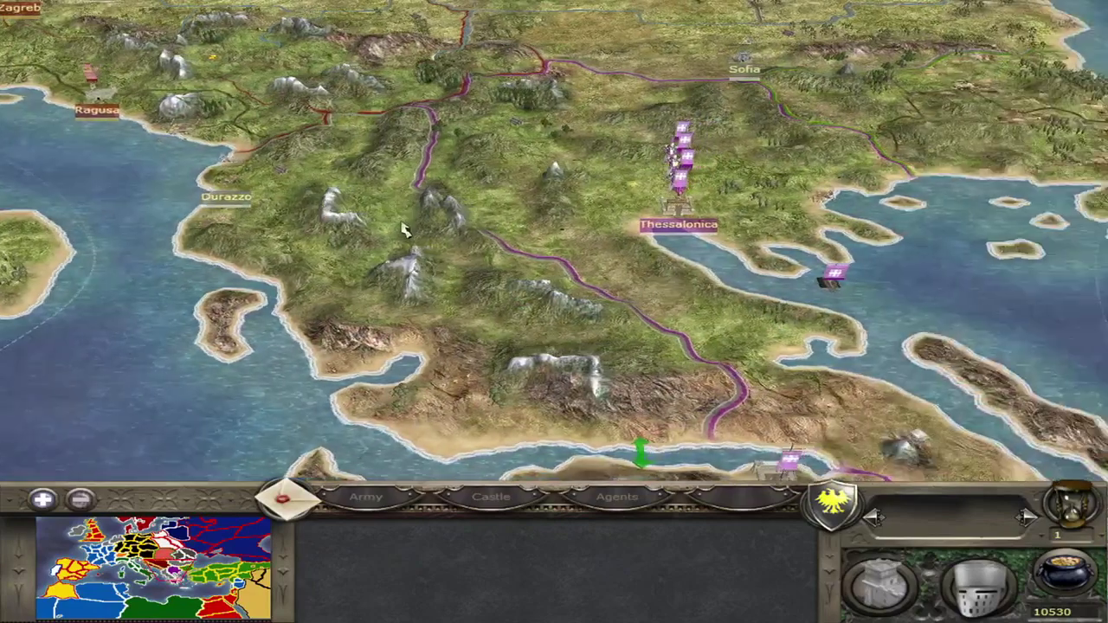
key("Up")
key("Left")
scroll(504, 216, "down", 3)
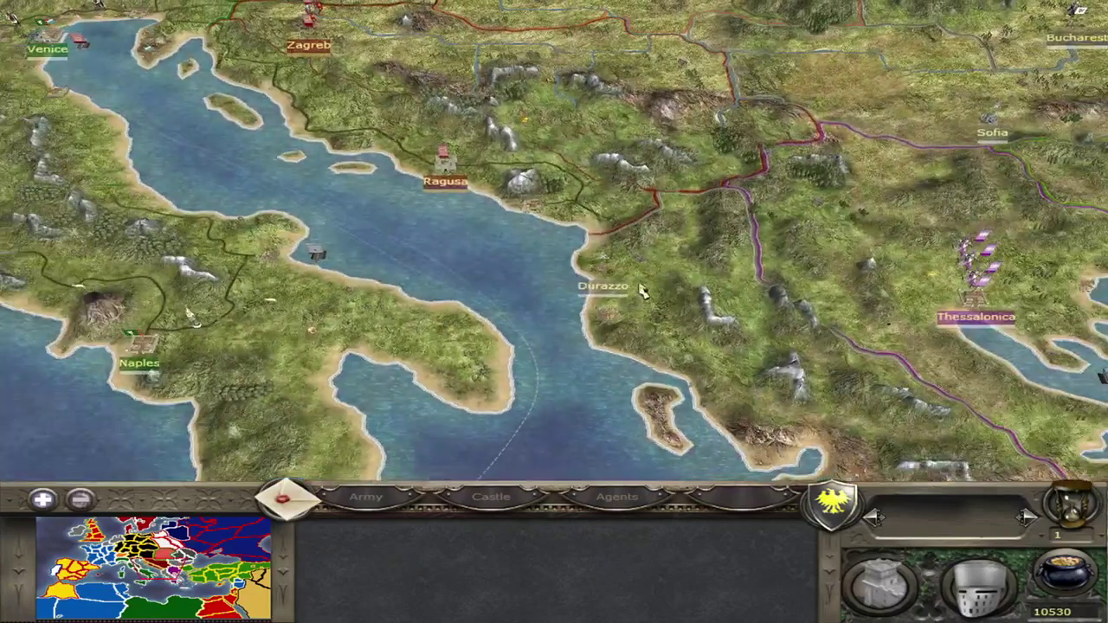
- Examine the Middle Eastern borders around Jerusalem, Acre, Damascus, Nicosia and Antioch
key("Right")
key("Down")
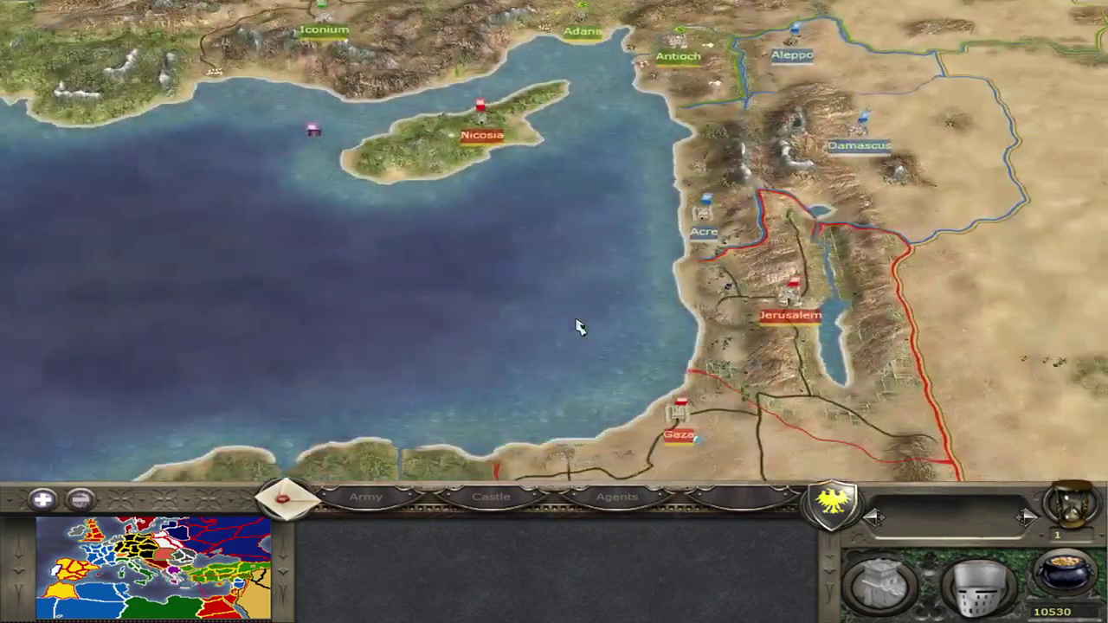
key("Right")
key("Up")
key("Left")
key("Down")
key("Up")
key("Down")
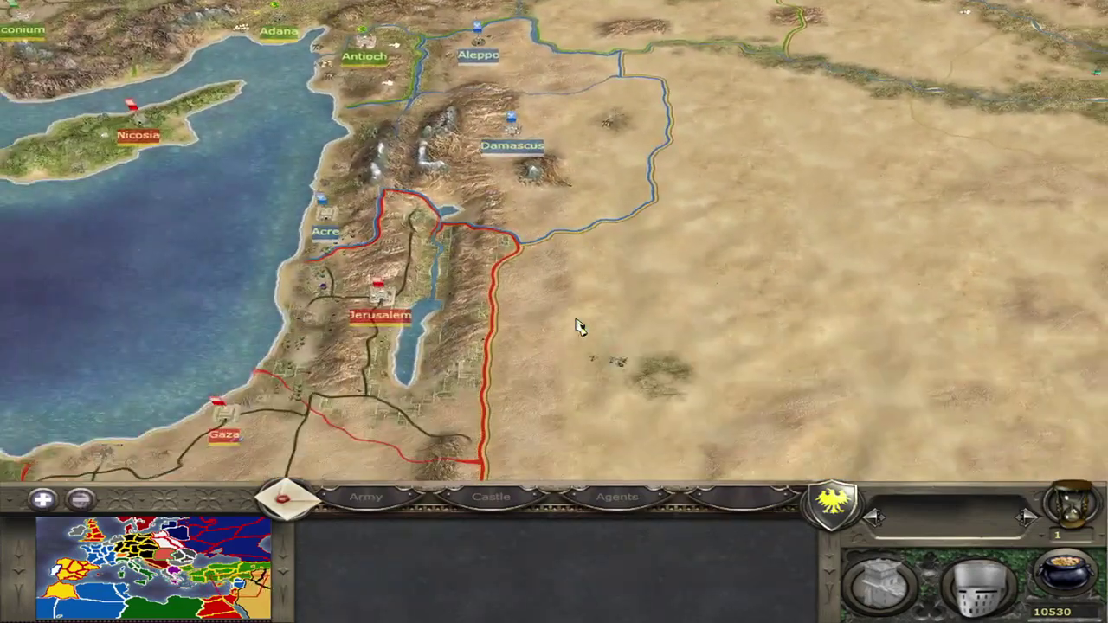
key("Left")
key("Down")
key("Right")
key("Up")
key("Down")
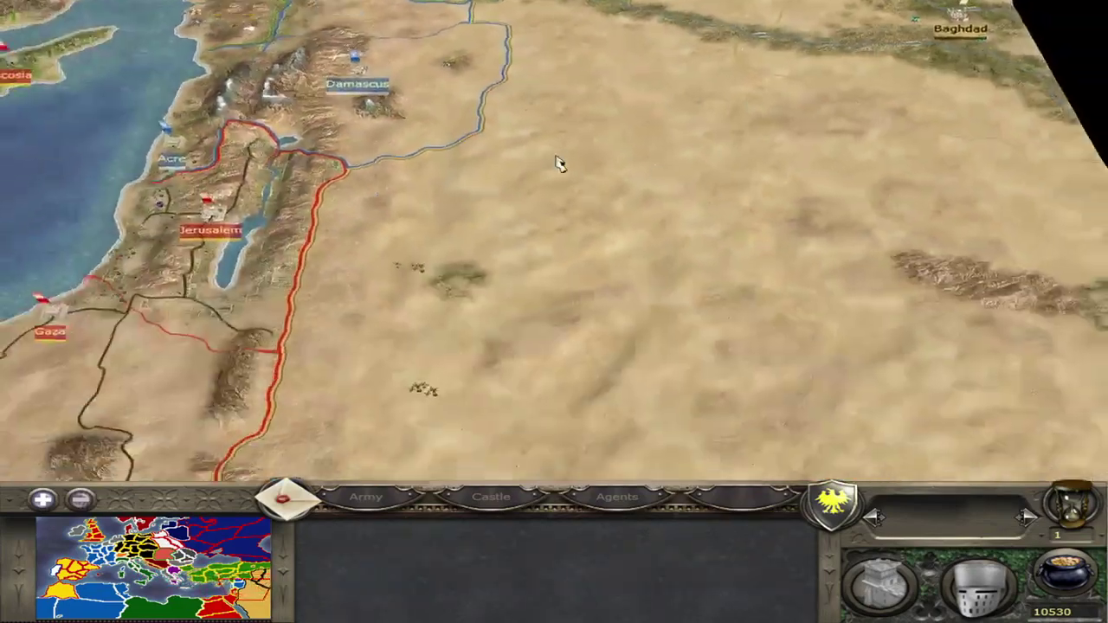
key("Left")
key("Up")
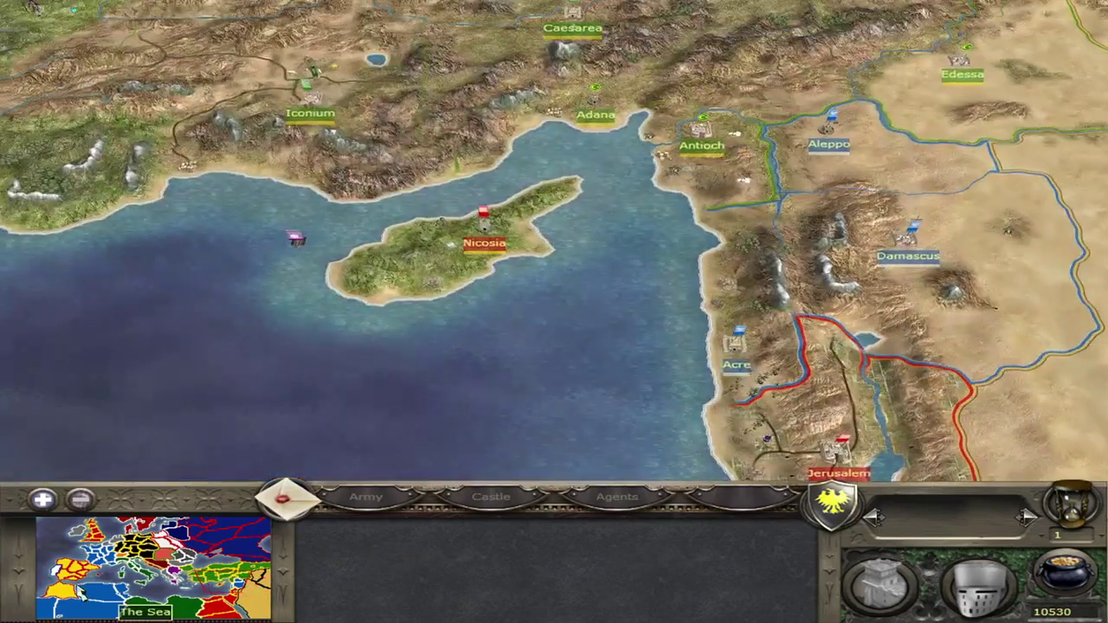
key("Right")
key("Down")
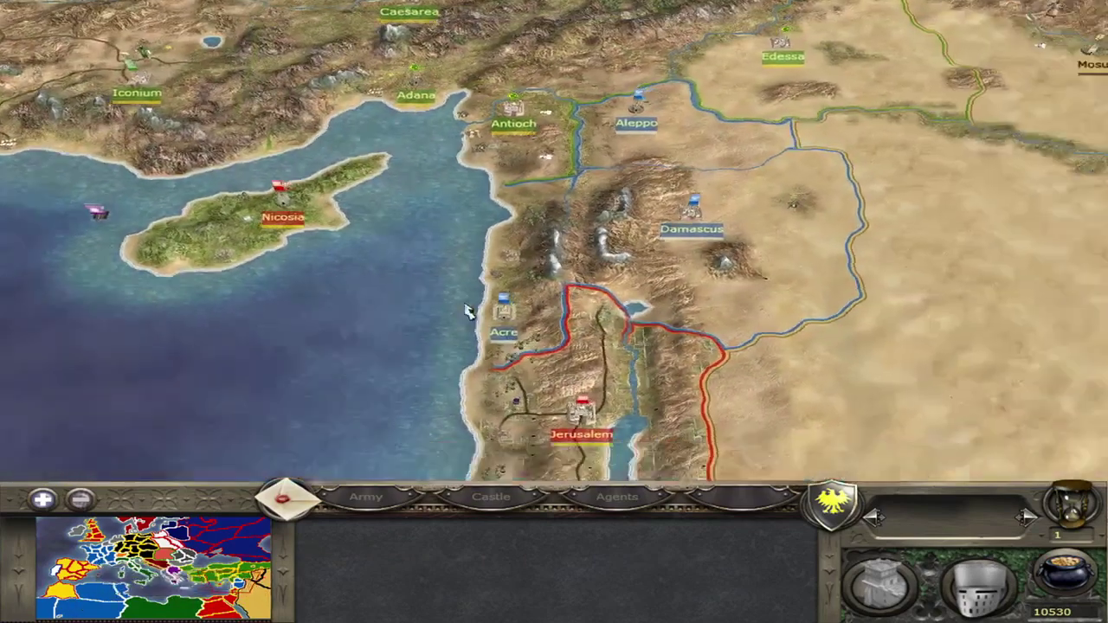
- Examine the borders from Gaza and Jerusalem through Damascus and Edessa to Mosul and Baghdad
key("Down")
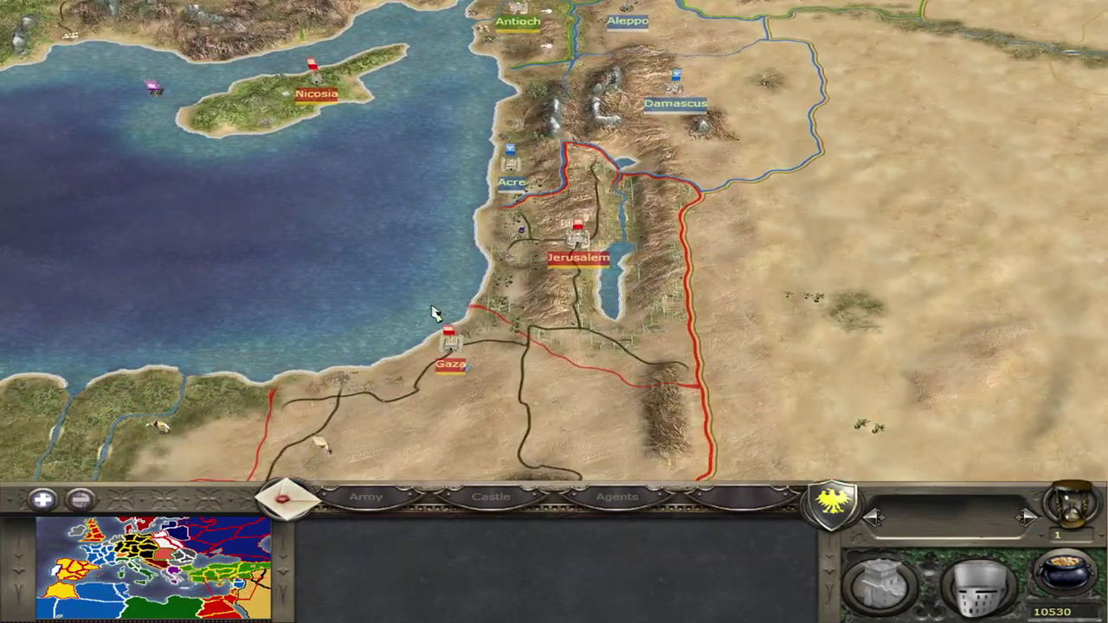
key("Right")
key("Up")
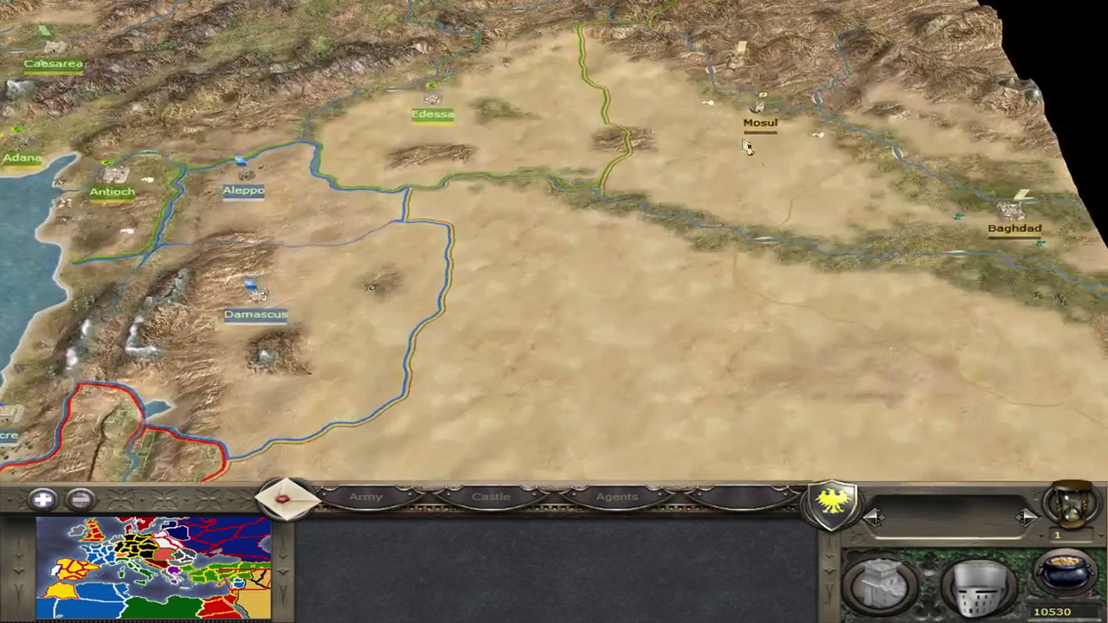
key("Left")
key("Down")
key("Right")
key("Up")
key("Left")
key("Down")
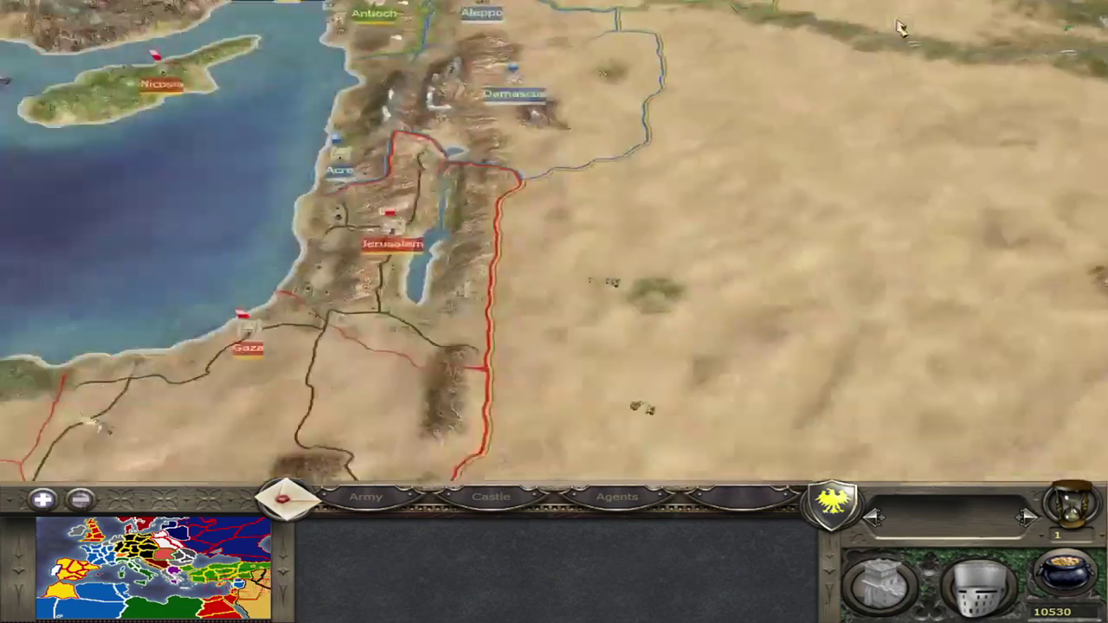
- Compare the Egyptian borders around Alexandria, Cairo and Gaza with the Levant borders around Jerusalem, Acre and Damascus
key("Right")
key("Down")
key("Left")
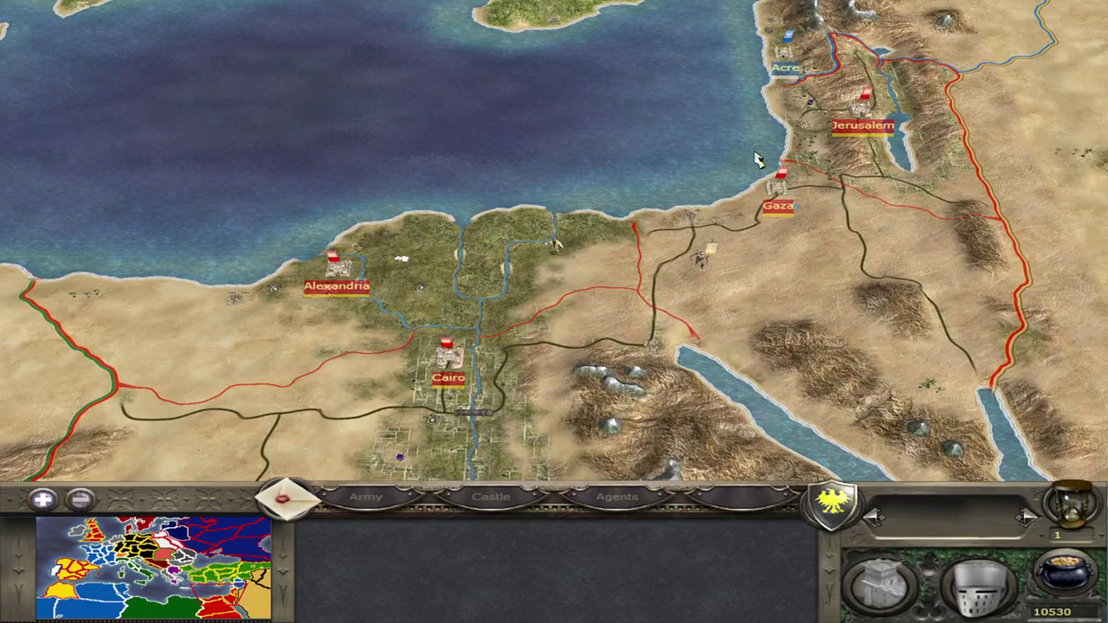
key("Up")
key("Right")
key("Up")
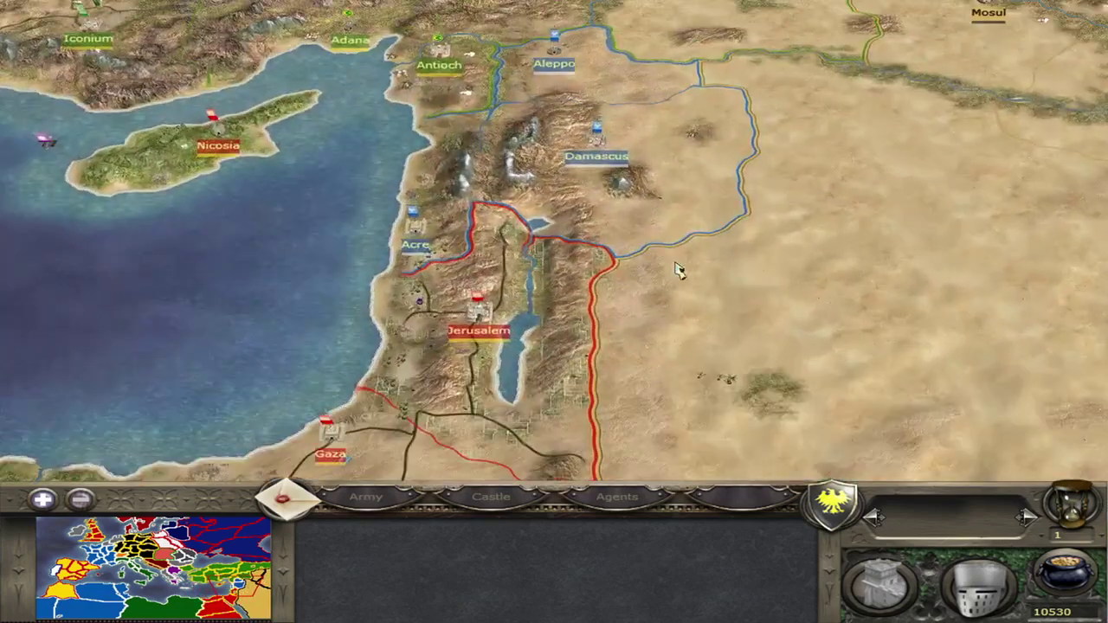
key("Right")
key("Down")
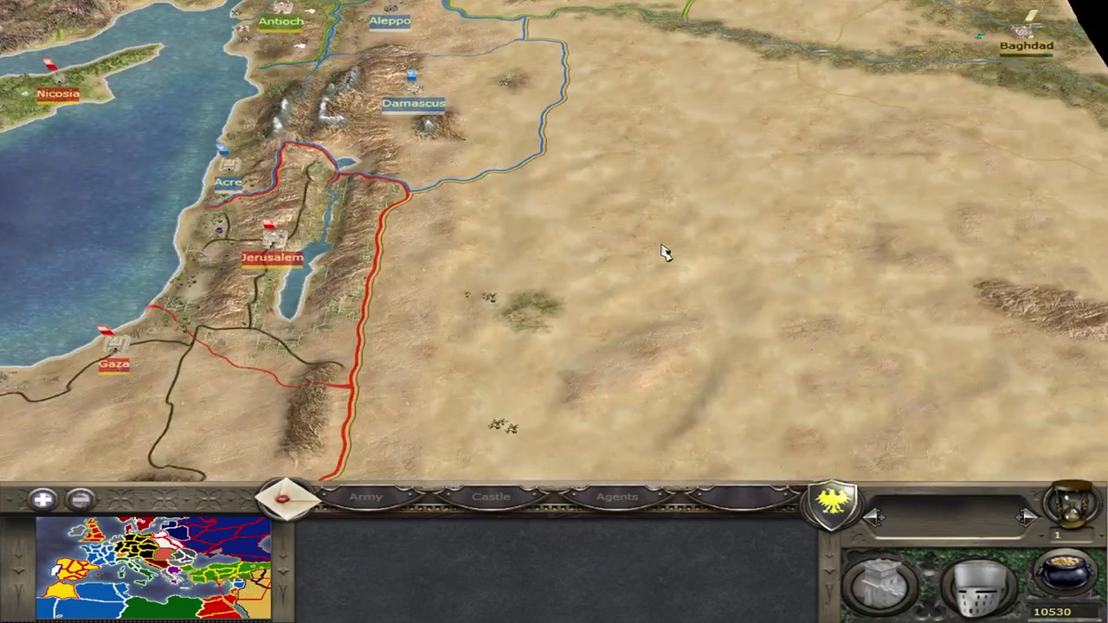
key("Up")
key("Down")
key("Left")
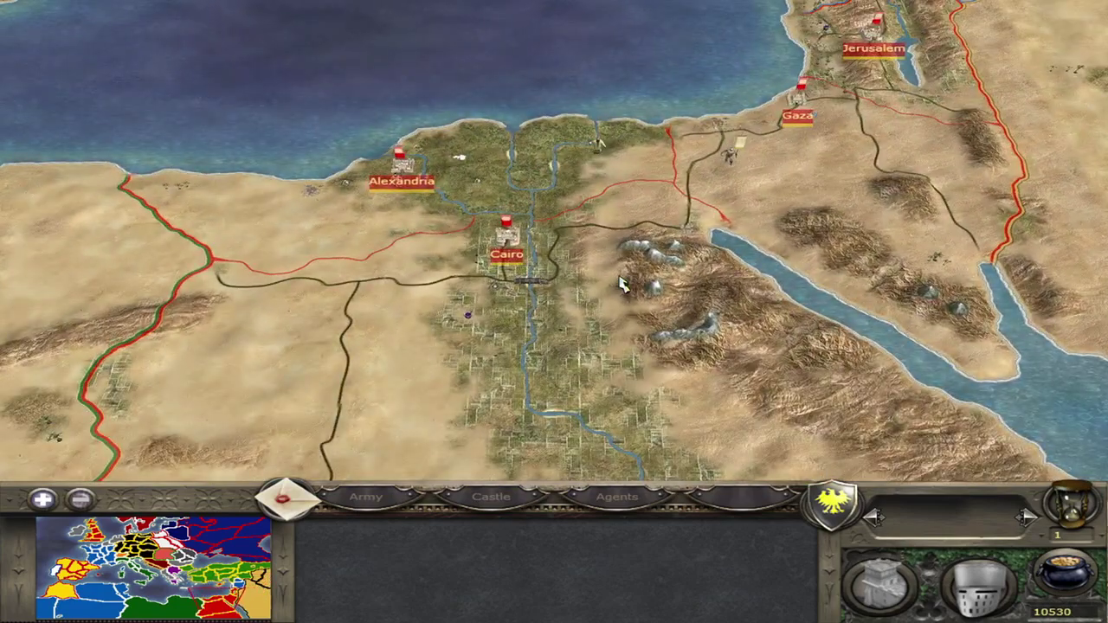
- Examine the desert region between Baghdad and the Red Sea, including its border with Egypt
key("Up")
key("Right")
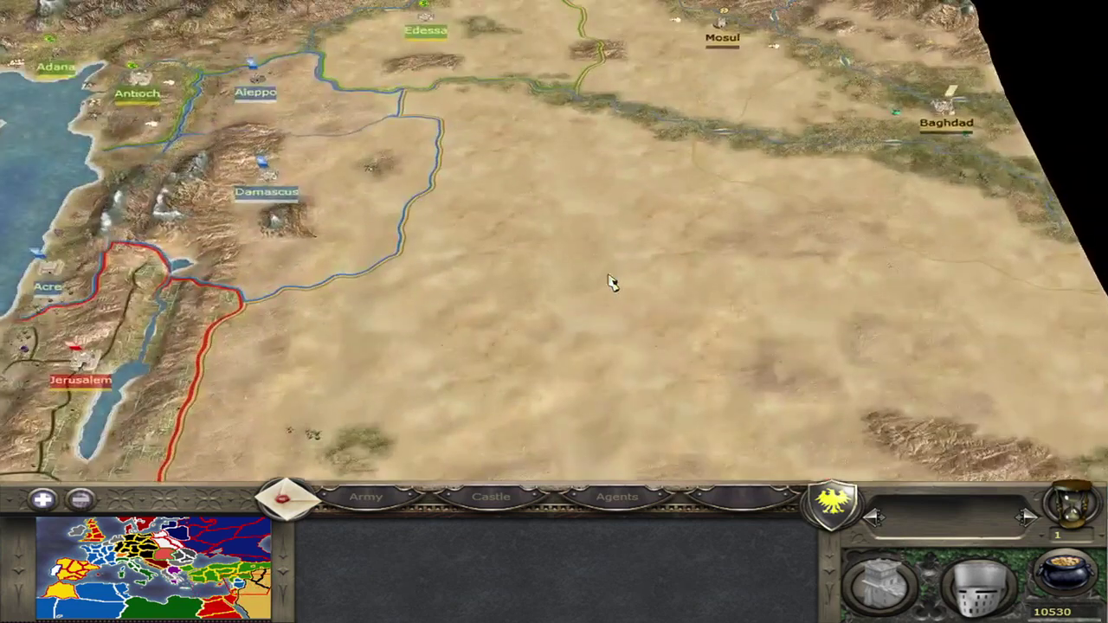
key("Left")
key("Down")
key("Left")
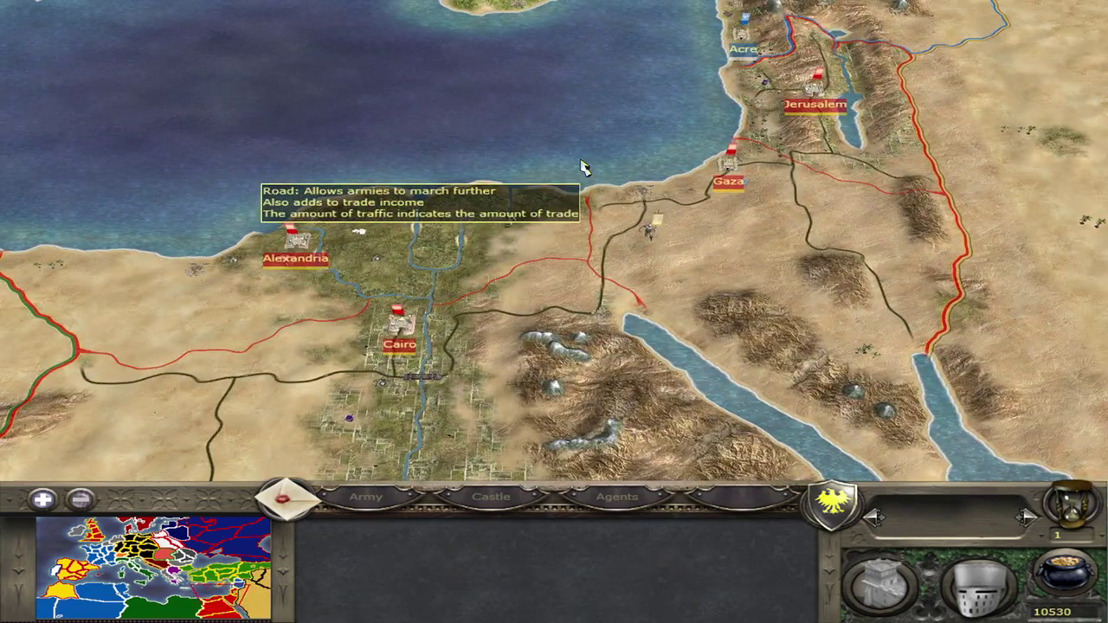
key("Right")
key("Up")
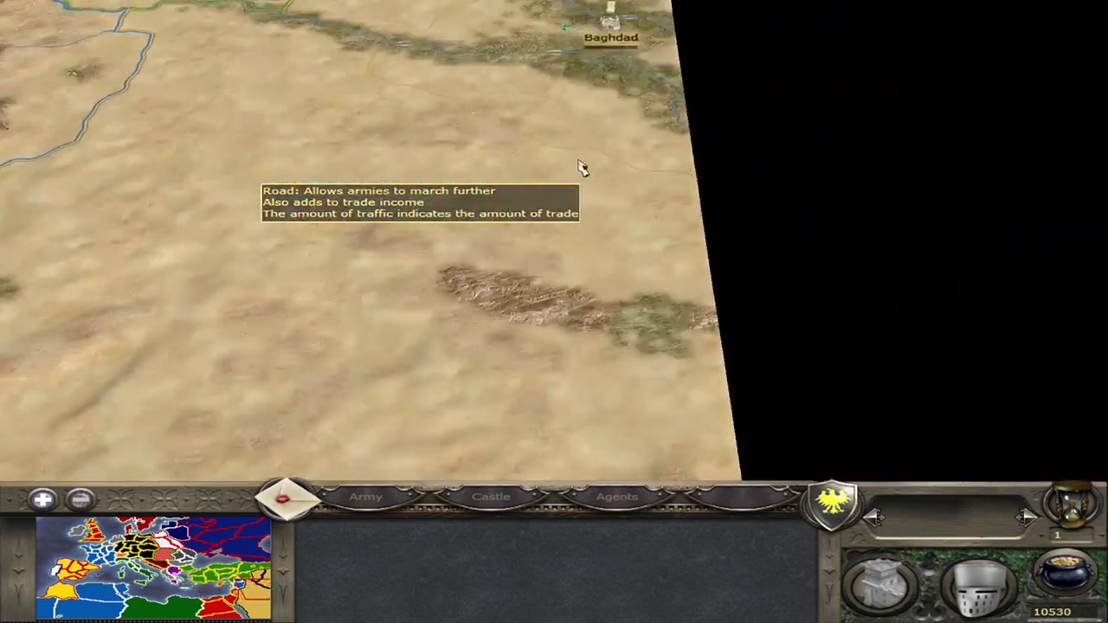
key("Left")
key("Down")
key("Down")
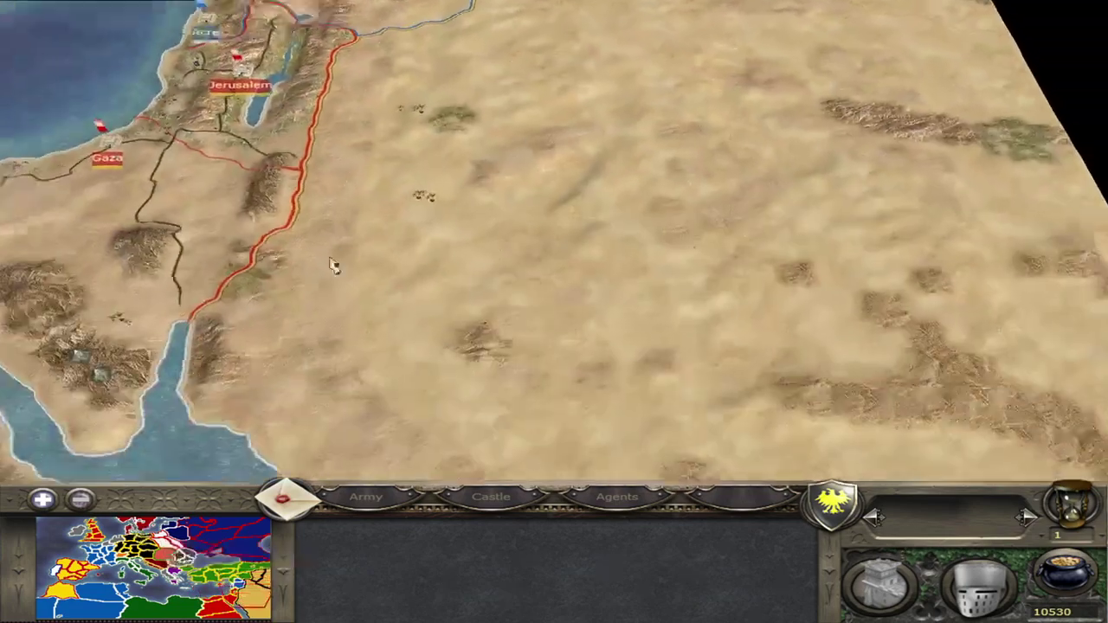
key("Left")
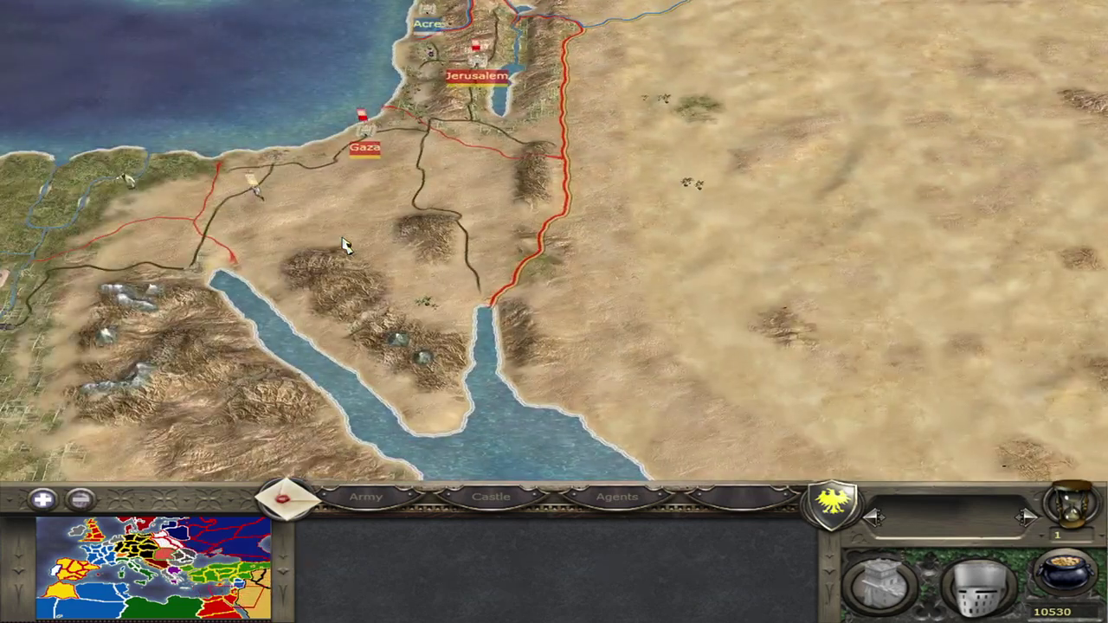
- Survey the map westward past Cyprus, Greece and England, and inspect the Caribbean and Miccosukee settlements in the Americas
key("Up")
key("Left")
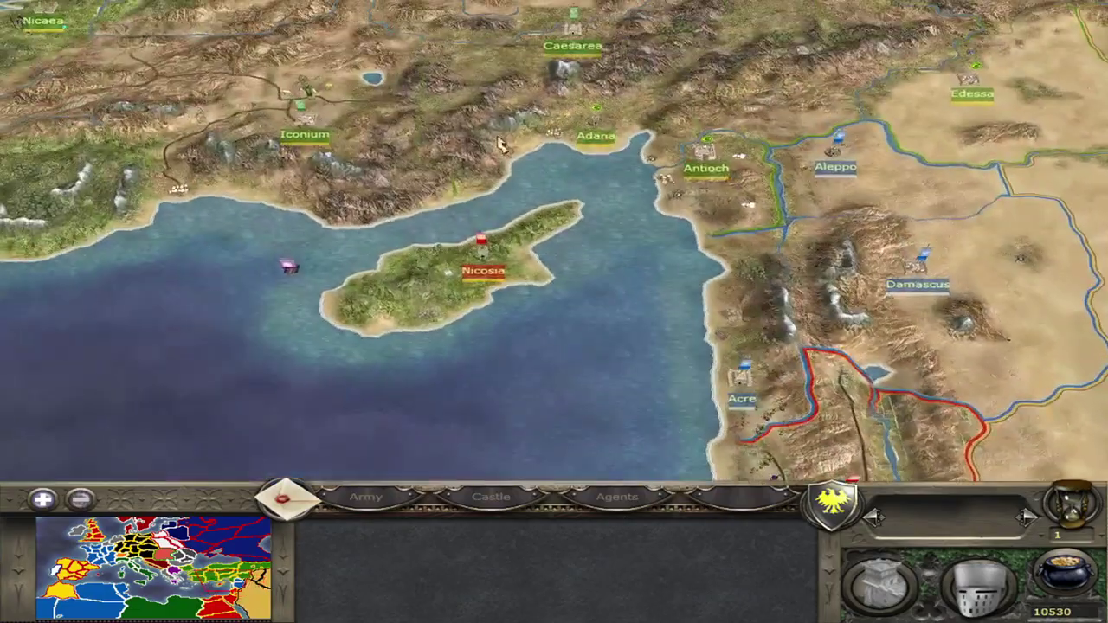
key("Left")
key("Up")
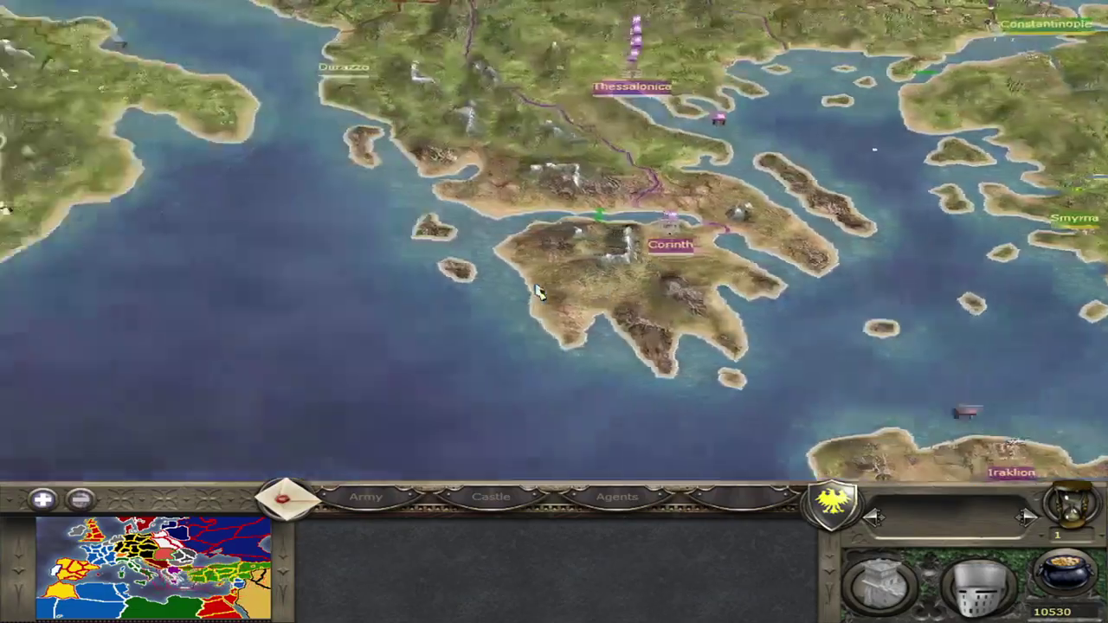
key("Up")
key("Left")
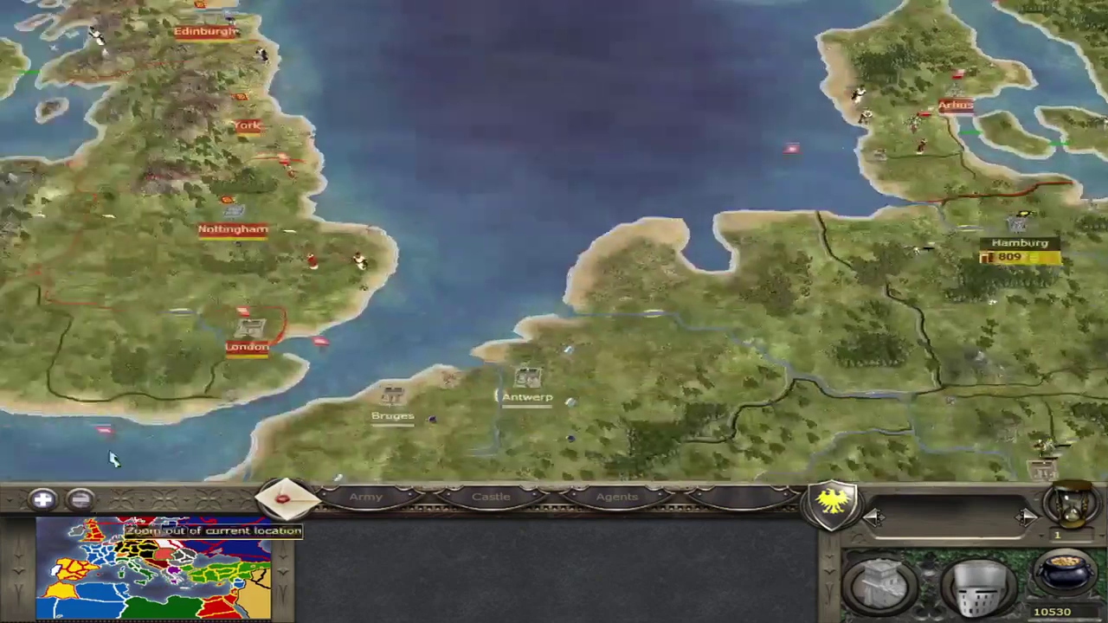
key("Up")
key("Left")
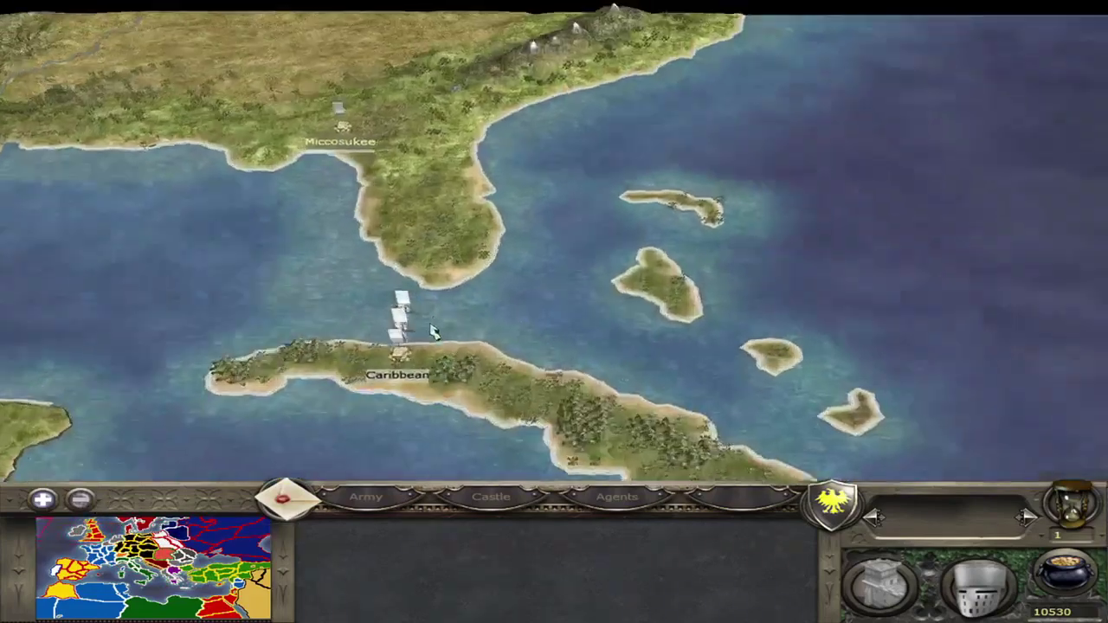
key("Left")
scroll(431, 338, "up", 3)
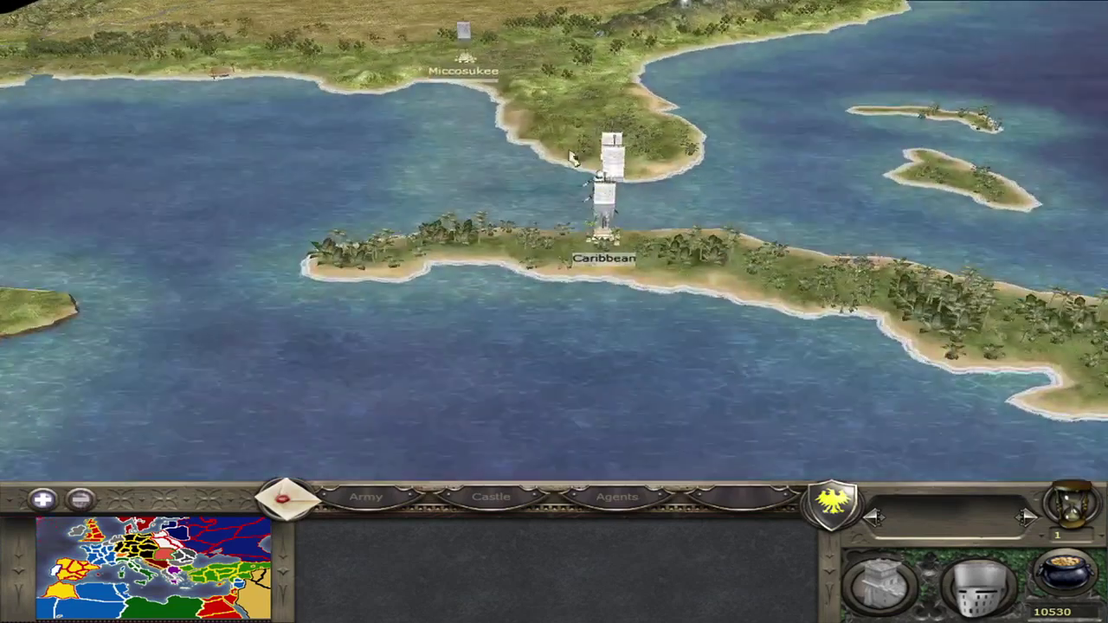
- Return to Europe and examine the French territories around Bordeaux, Paris and Dijon up to the Metz border
key("Right")
key("Down")
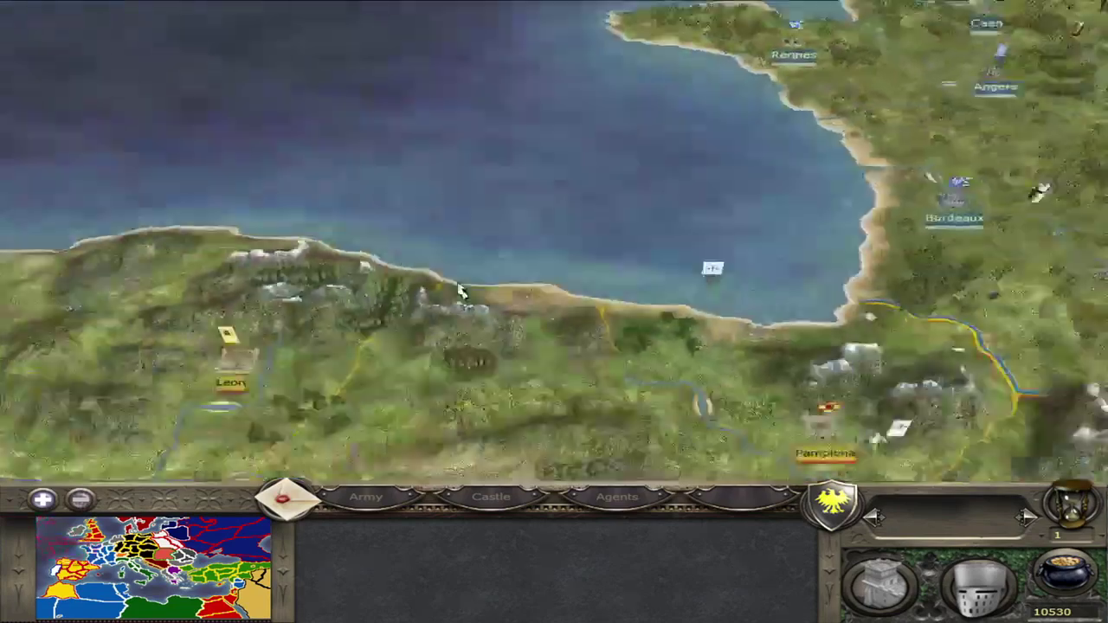
key("Up")
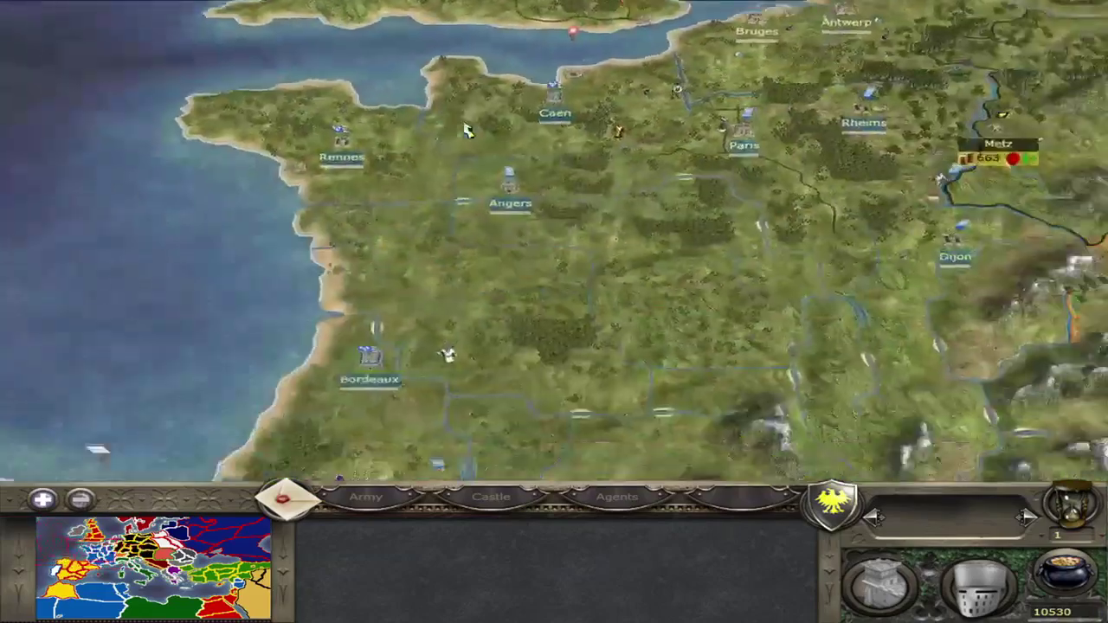
scroll(486, 403, "up", 5)
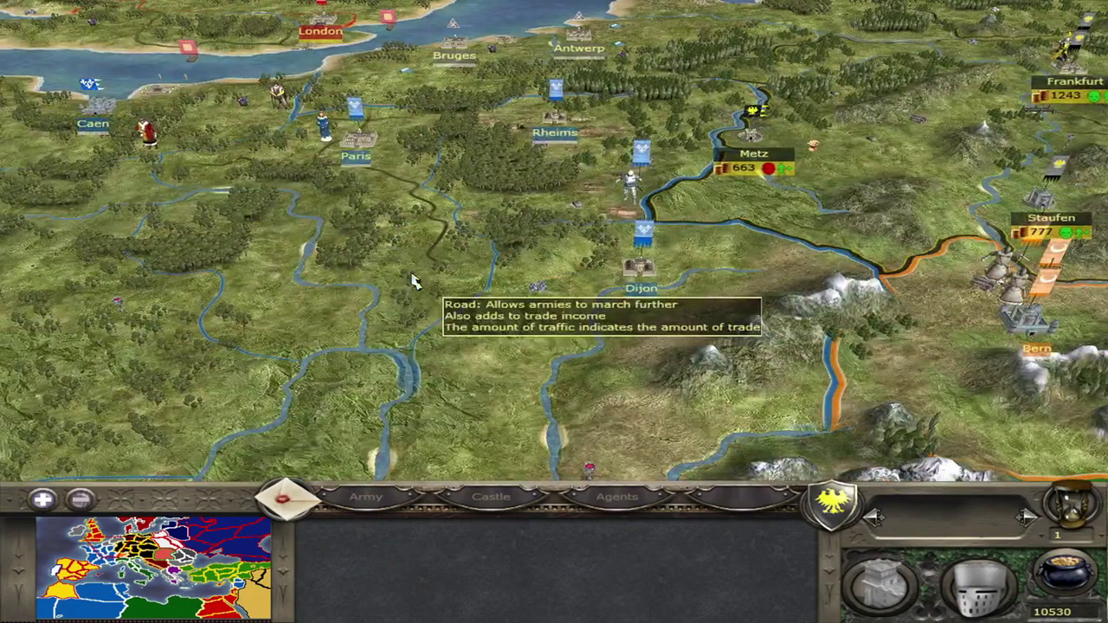
- Examine the Baltic borders around Riga, Vilnius, Novgorod and Thorn, and check the British Isles
key("Up")
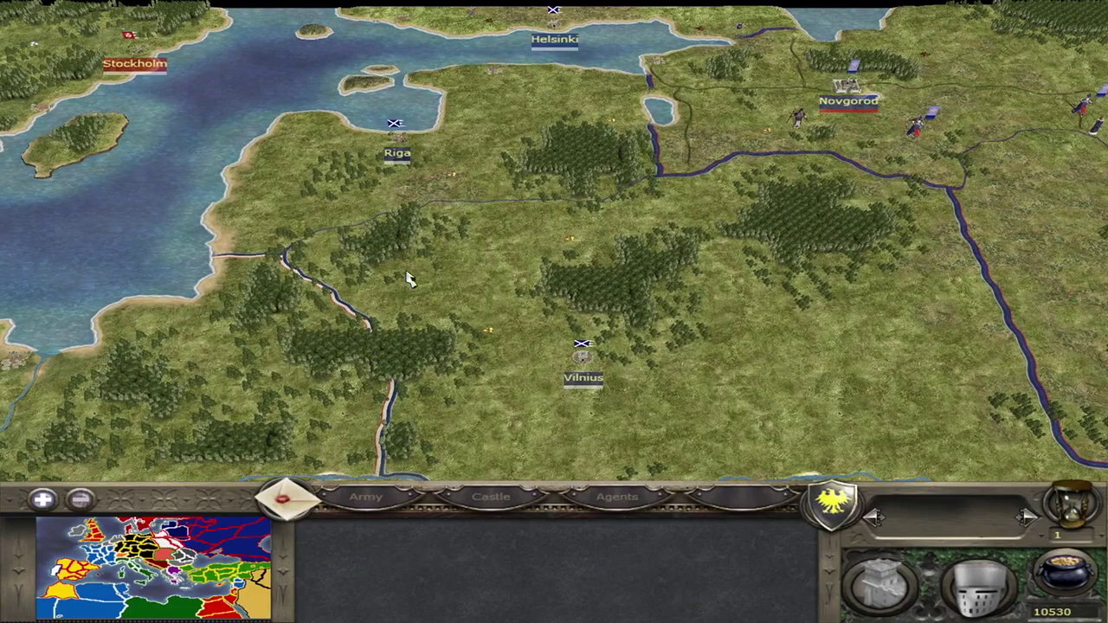
key("Down")
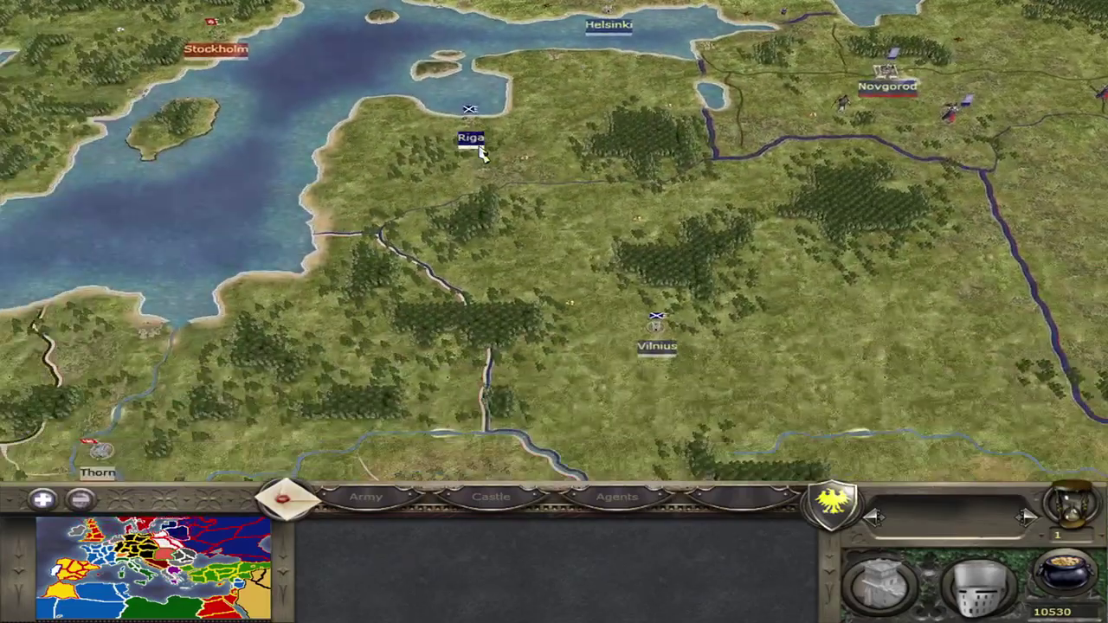
key("Left")
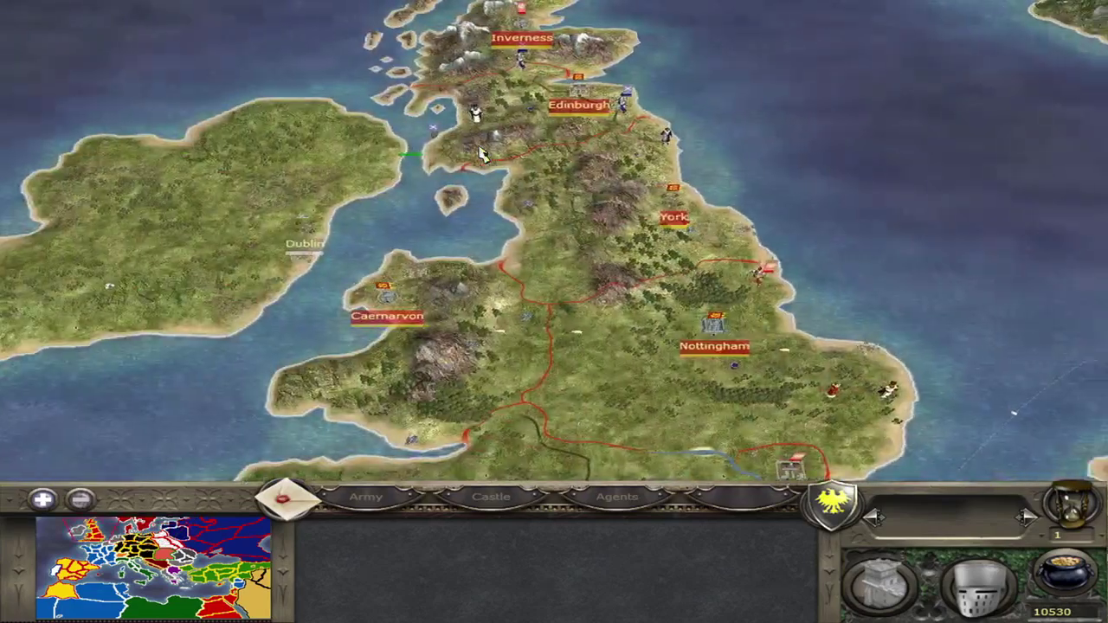
key("Right")
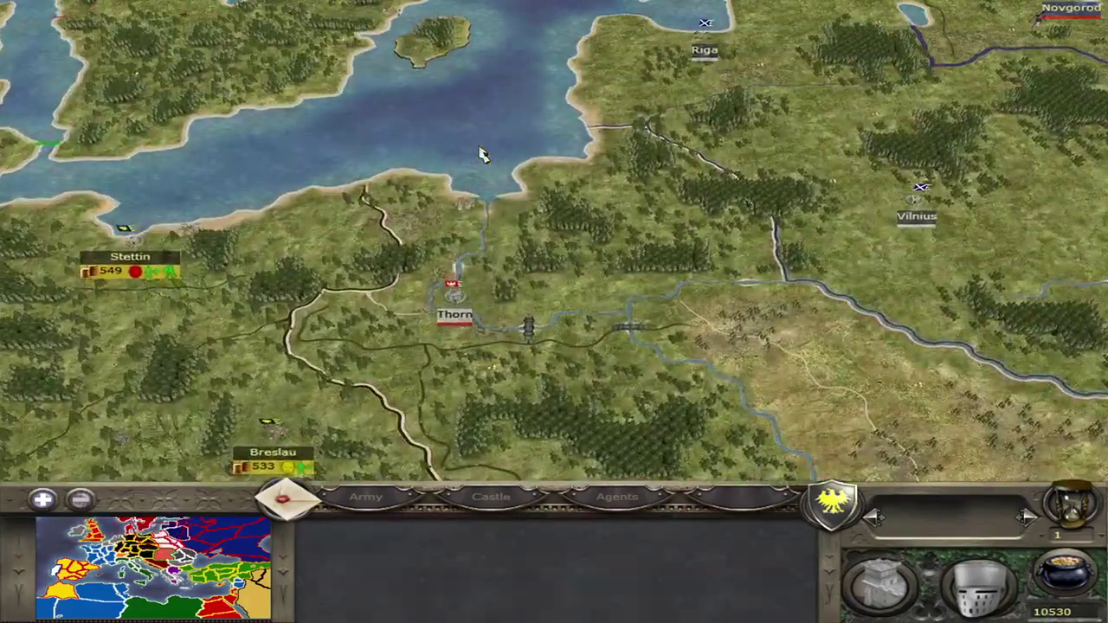
key("Up")
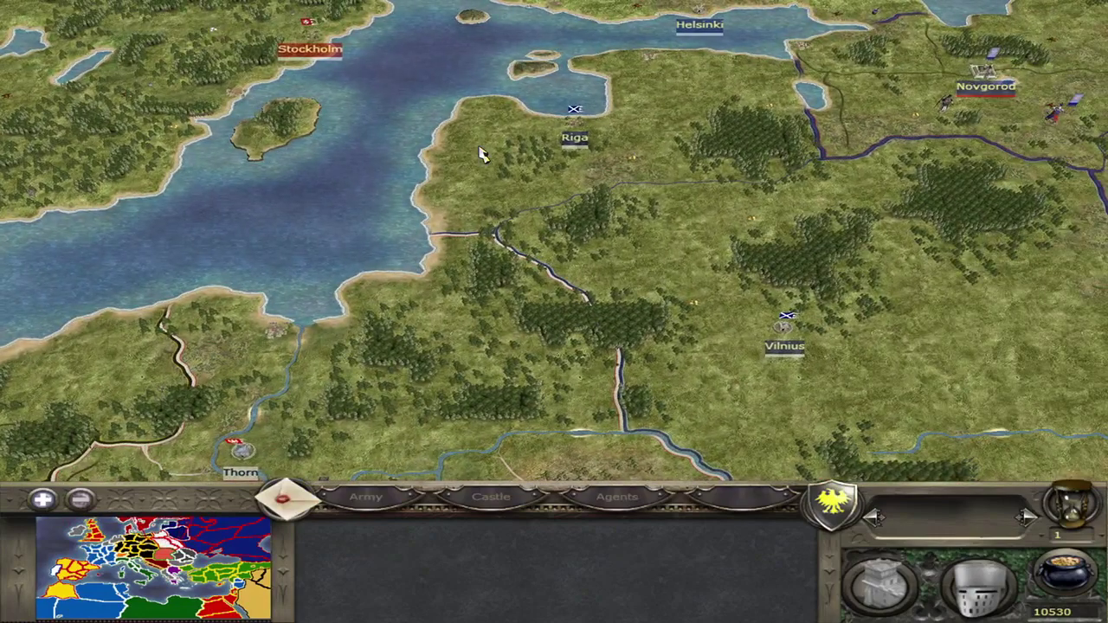
- Examine the Holy Roman Empire's territory and borders from Stettin, Breslau and Prague westward to Hamburg, Frankfurt and Metz
key("Down")
key("Left")
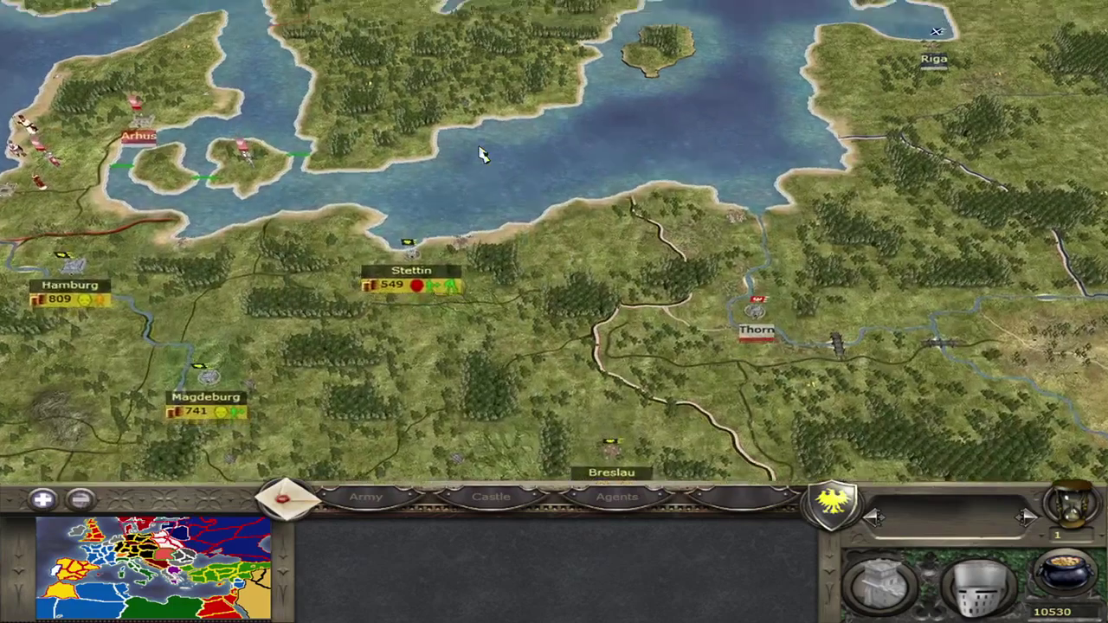
key("Left")
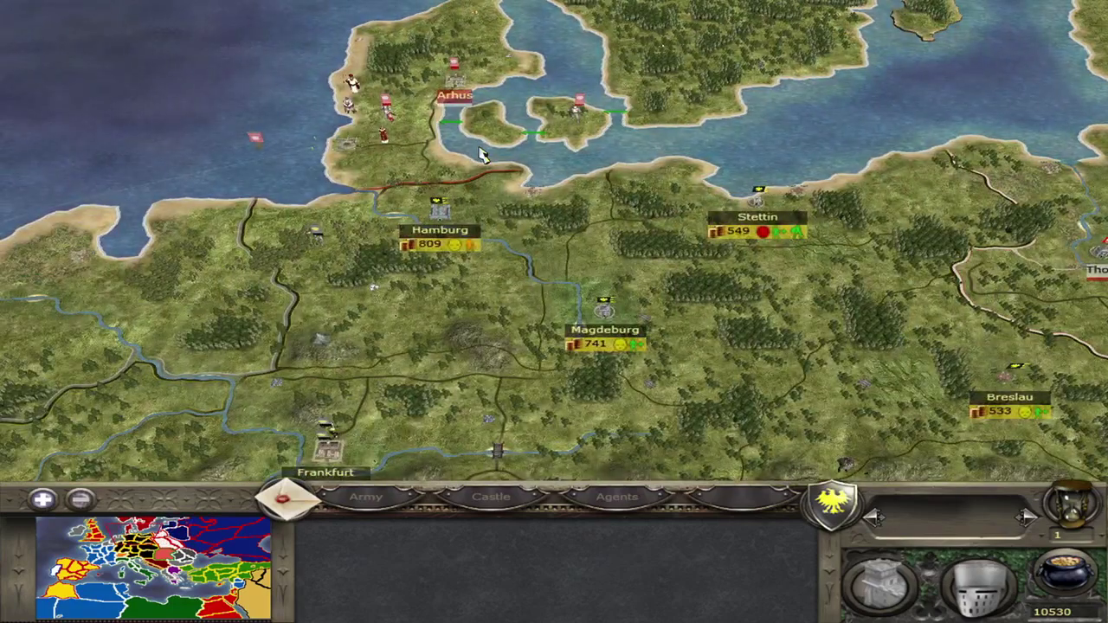
key("Down")
key("Right")
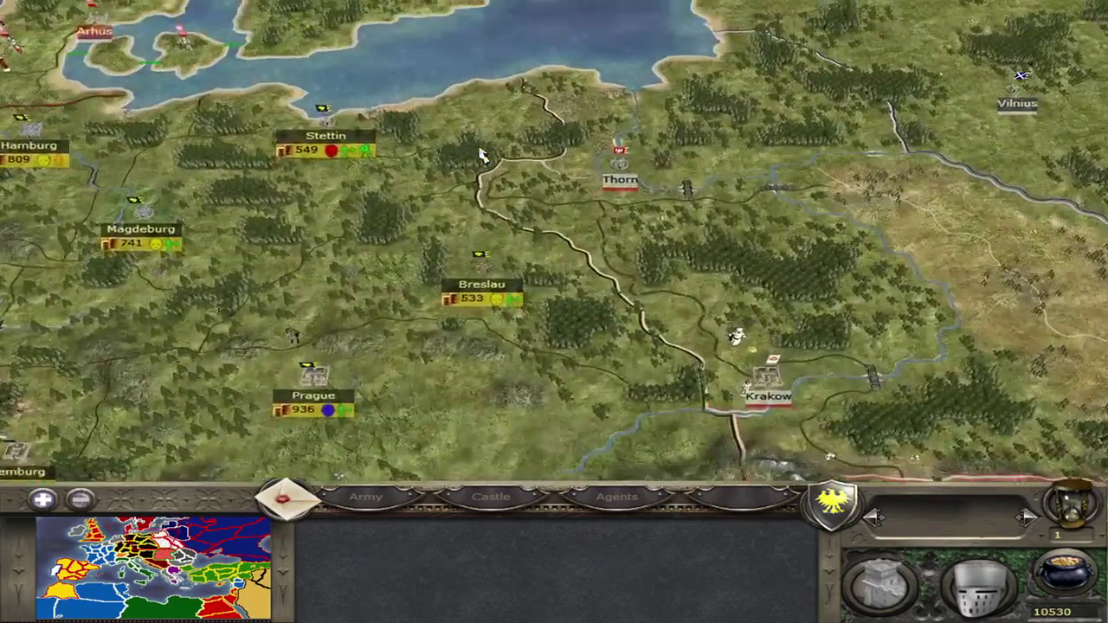
key("Down")
key("Left")
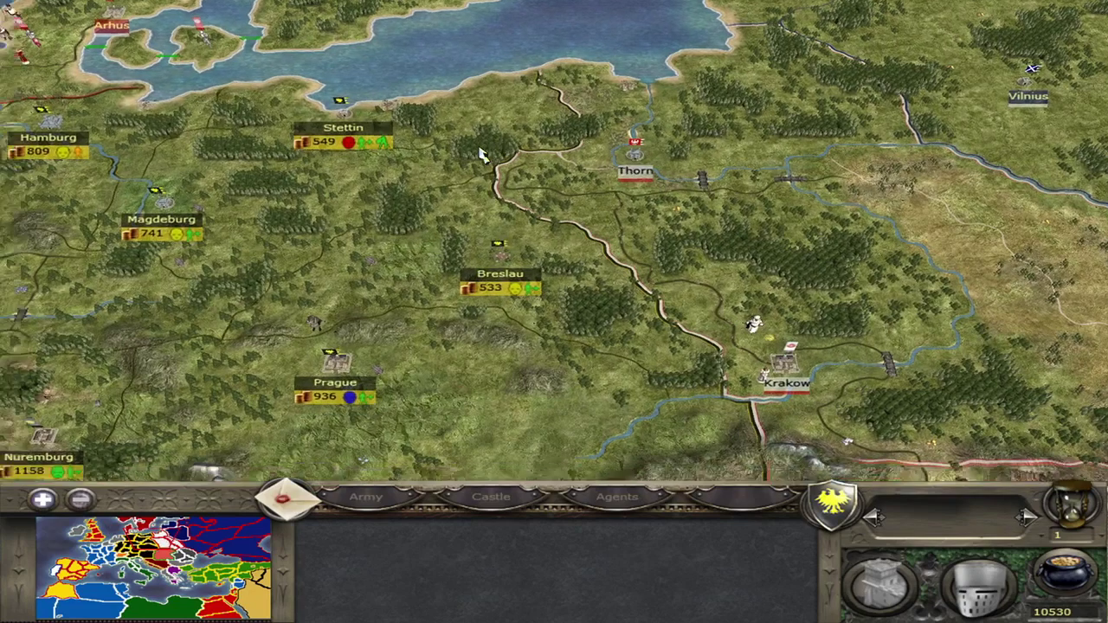
key("Up")
key("Left")
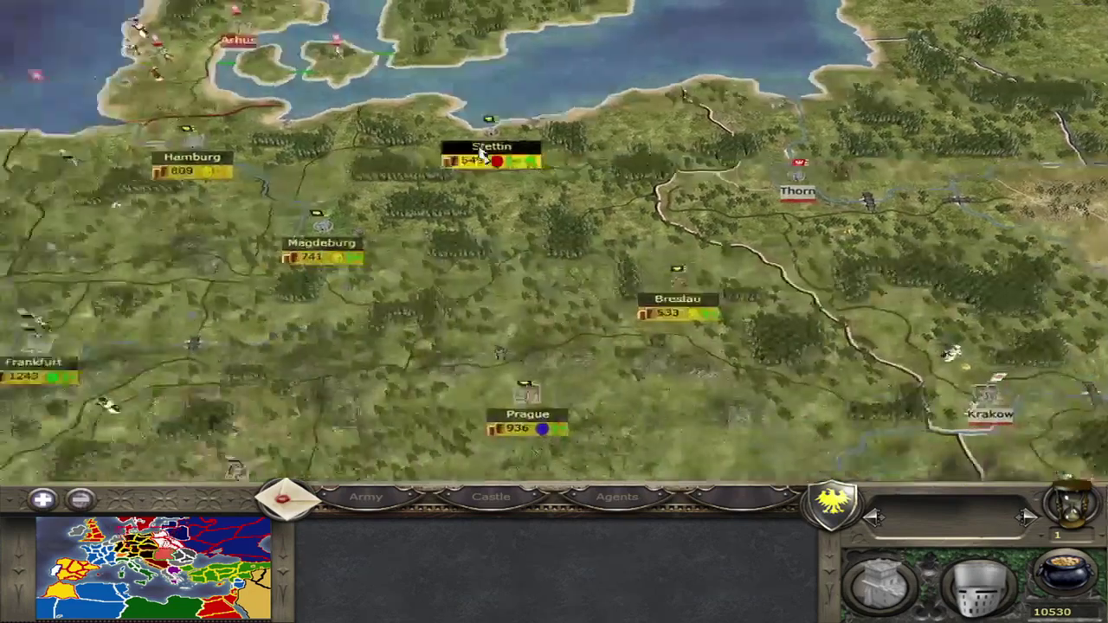
key("Left")
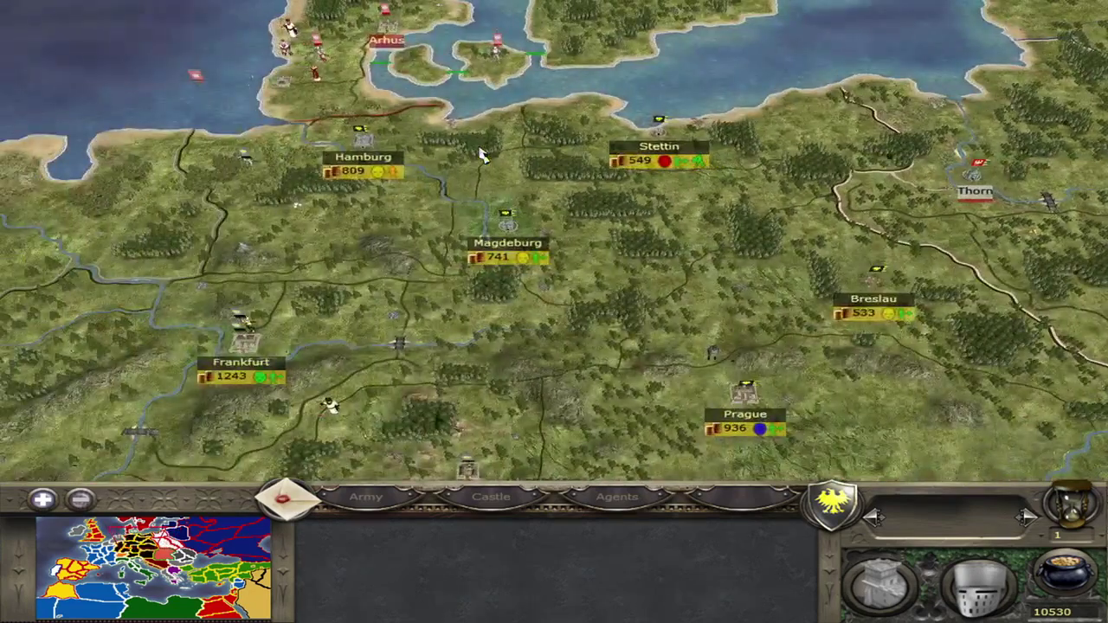
key("Down")
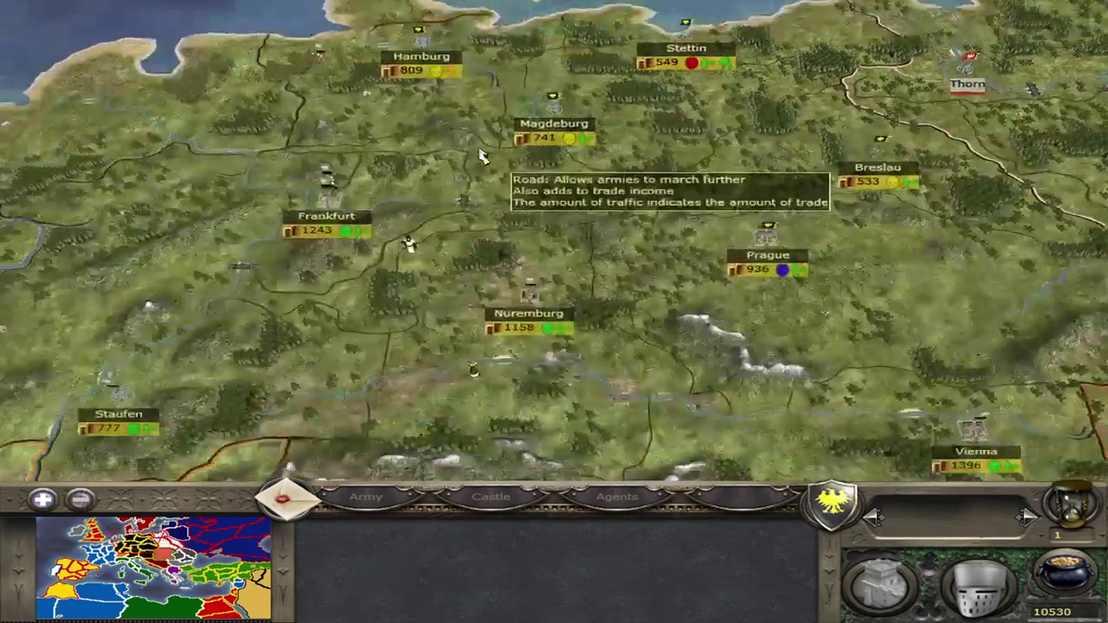
key("Left")
key("Up")
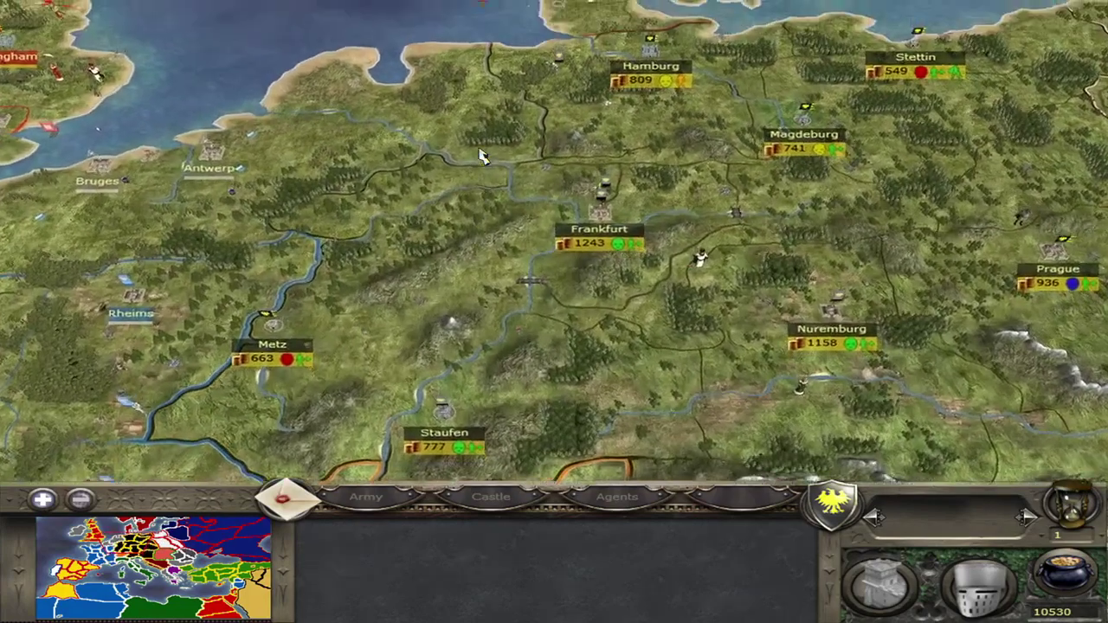